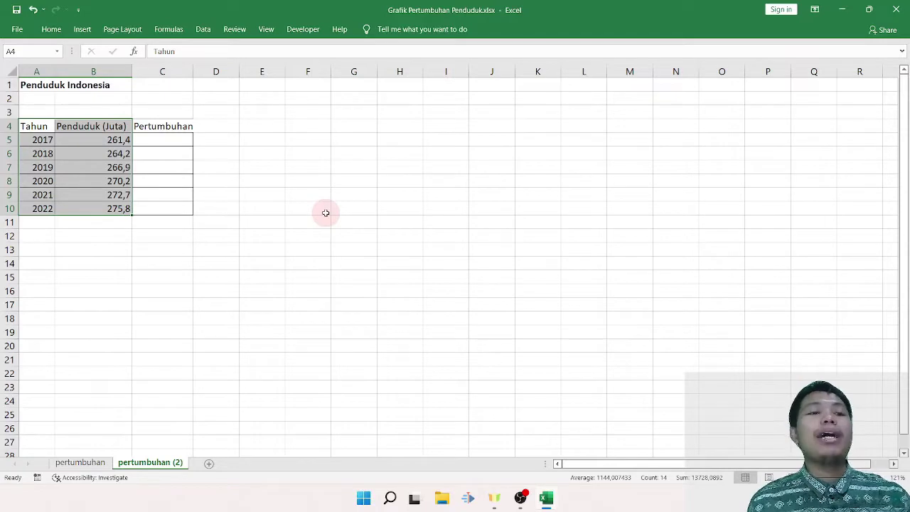
Insert the recommended line chart of Tahun vs Penduduk (Juta) from A4:B10.
{"action": "left_click", "coordinate": [325, 213]}
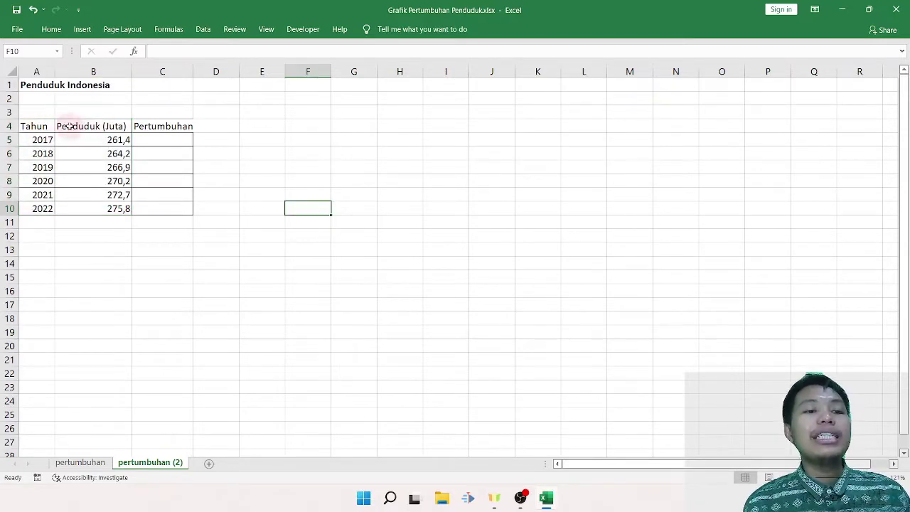
{"action": "left_click", "coordinate": [45, 126]}
{"action": "left_click_drag", "start_coordinate": [46, 125], "coordinate": [94, 203]}
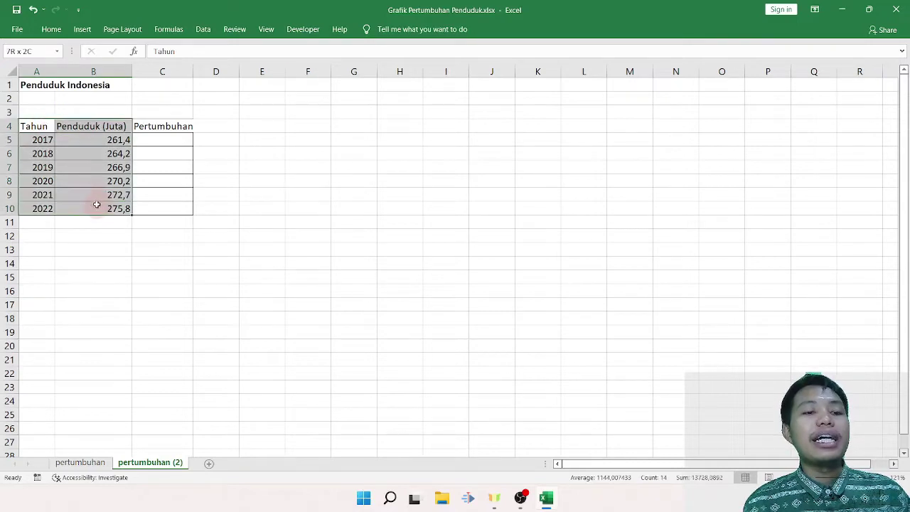
{"action": "left_click", "coordinate": [83, 29]}
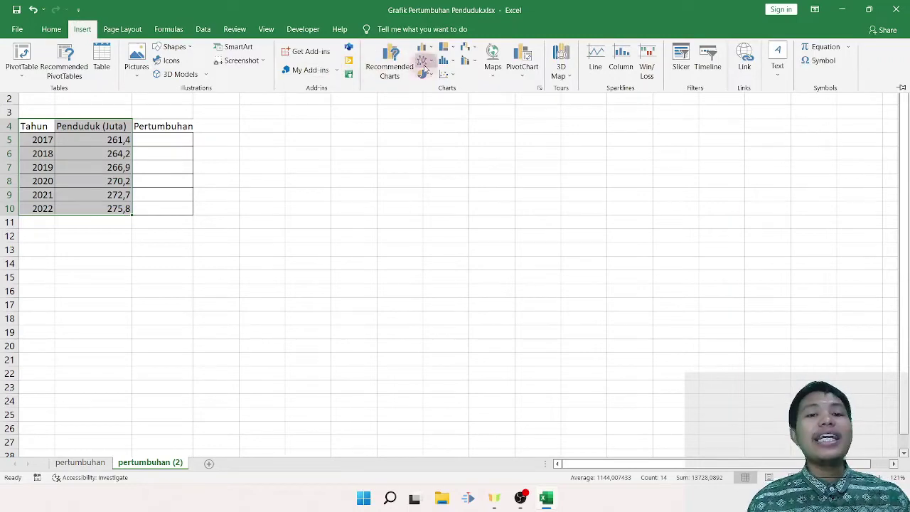
{"action": "left_click", "coordinate": [391, 60]}
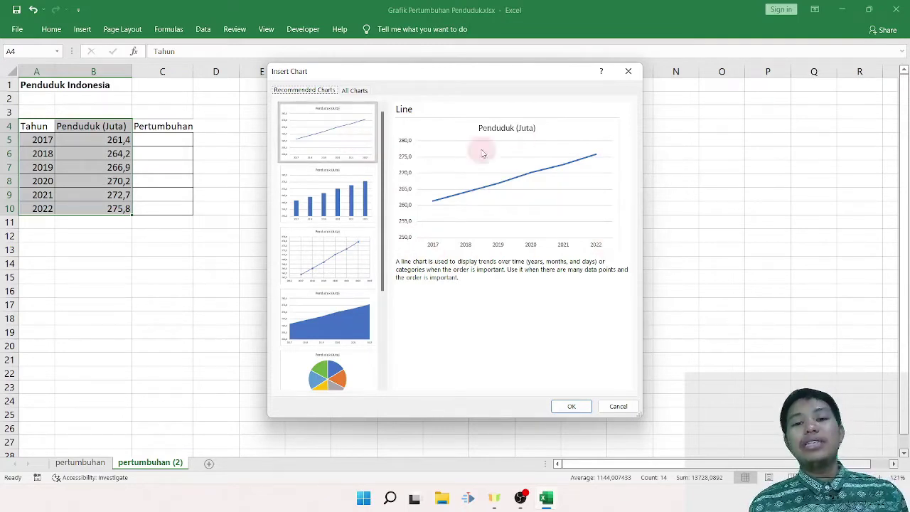
{"action": "left_click", "coordinate": [571, 406]}
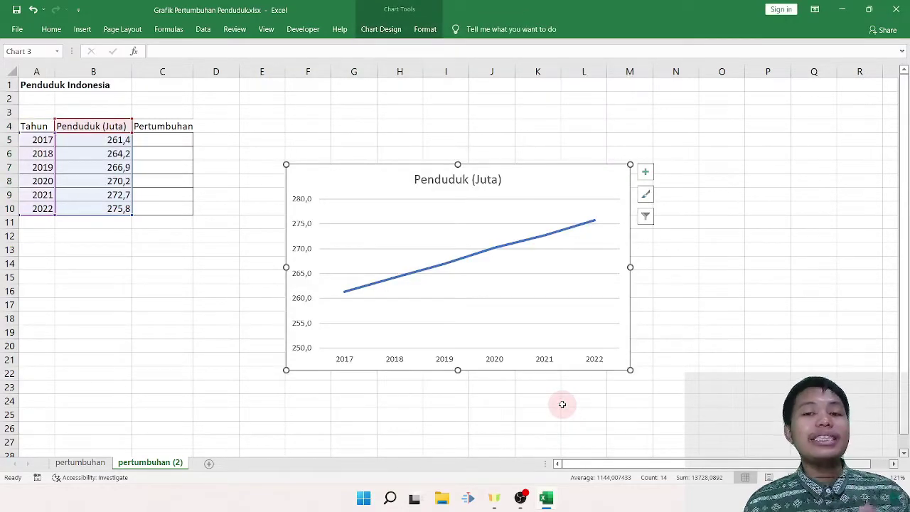
Replace the chart title 'Penduduk (Juta)' with 'Jumlah Penduduk Indonesia (dalam Jutaan Jiwa)'.
{"action": "left_click", "coordinate": [448, 178]}
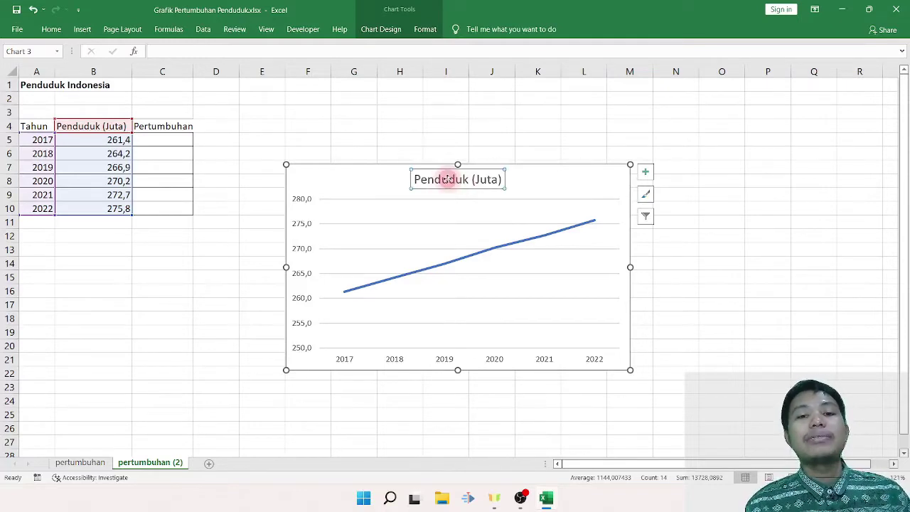
{"action": "double_click", "coordinate": [448, 180]}
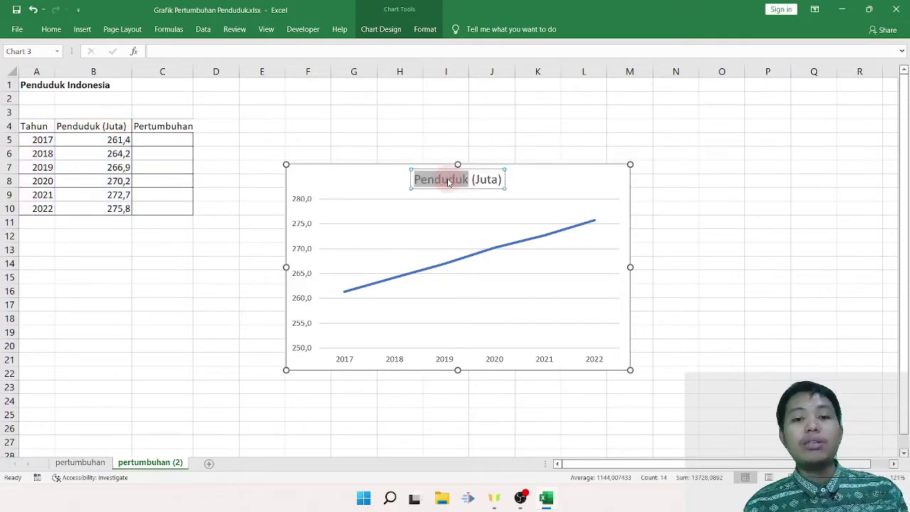
{"action": "triple_click", "coordinate": [448, 182]}
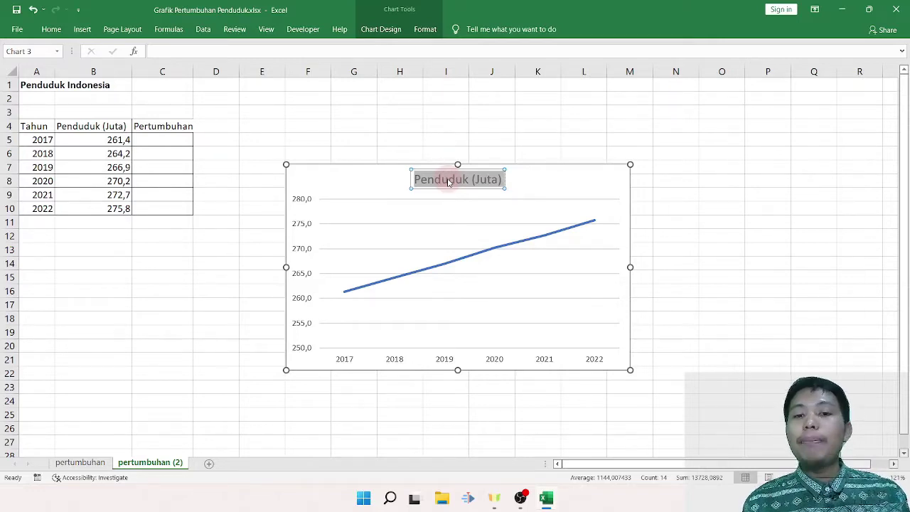
{"action": "key", "text": "Delete"}
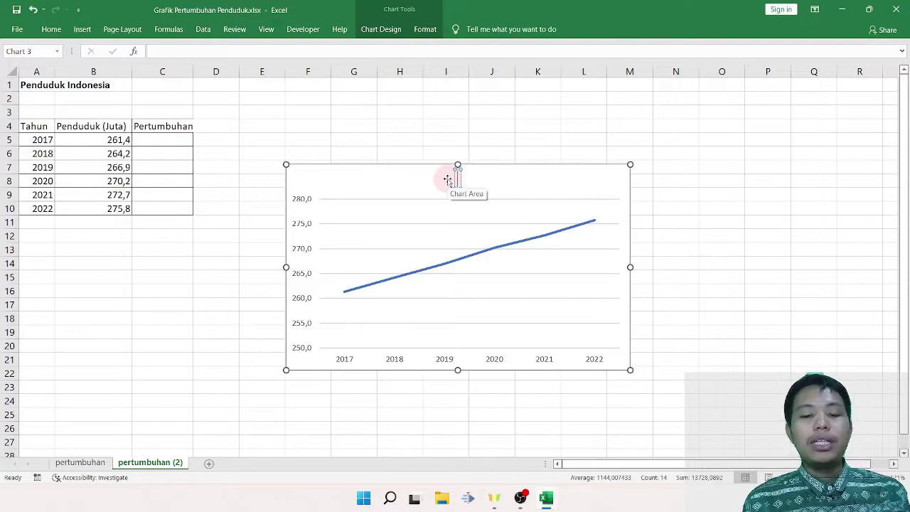
{"action": "type", "text": "Jumlah Pen"}
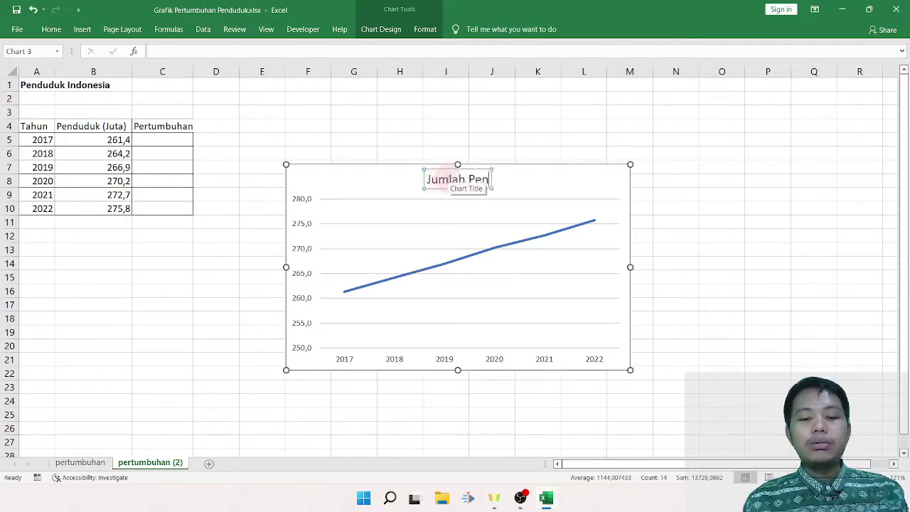
{"action": "type", "text": "duduk Indon"}
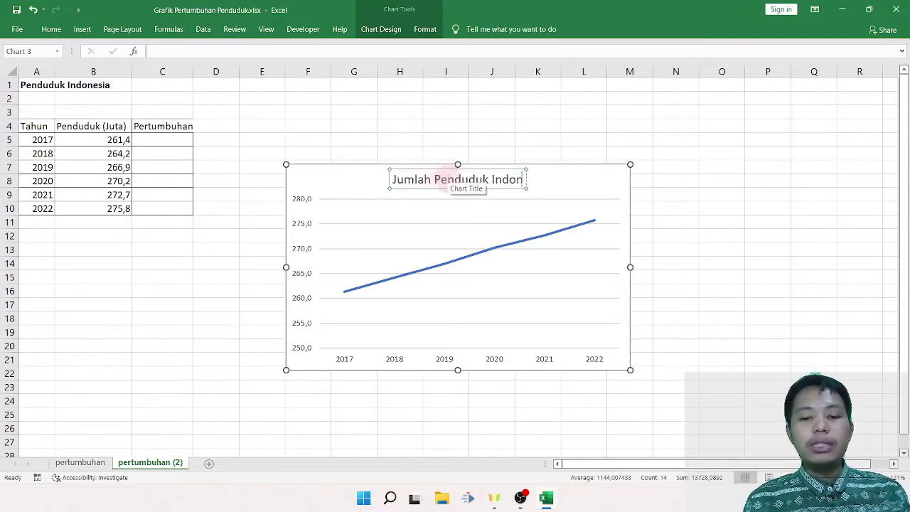
{"action": "type", "text": "esia (dala"}
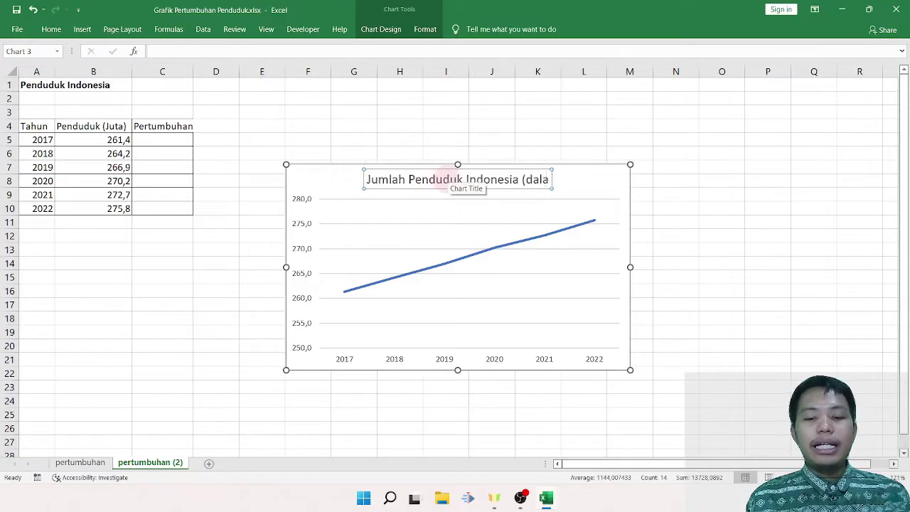
{"action": "type", "text": "m Jutaan J"}
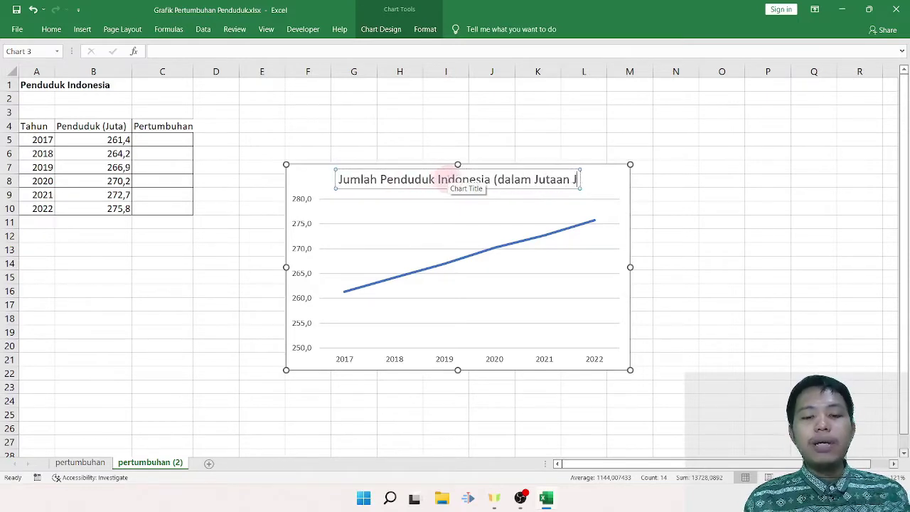
{"action": "type", "text": "iwa)"}
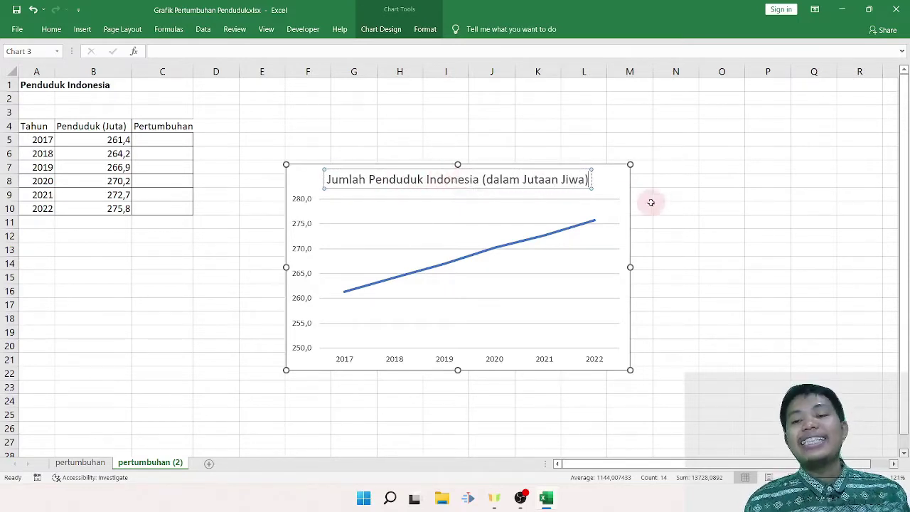
{"action": "left_click", "coordinate": [718, 191]}
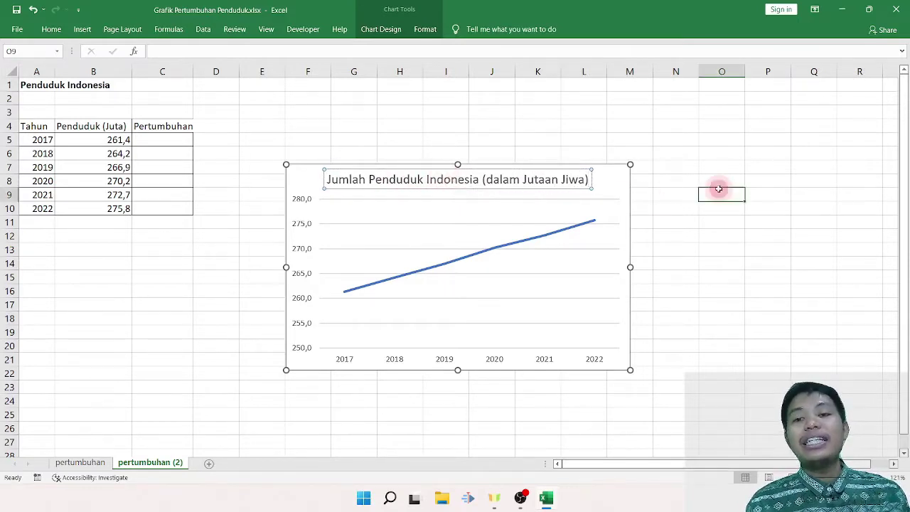
Make the chart title bold.
{"action": "left_click", "coordinate": [549, 182]}
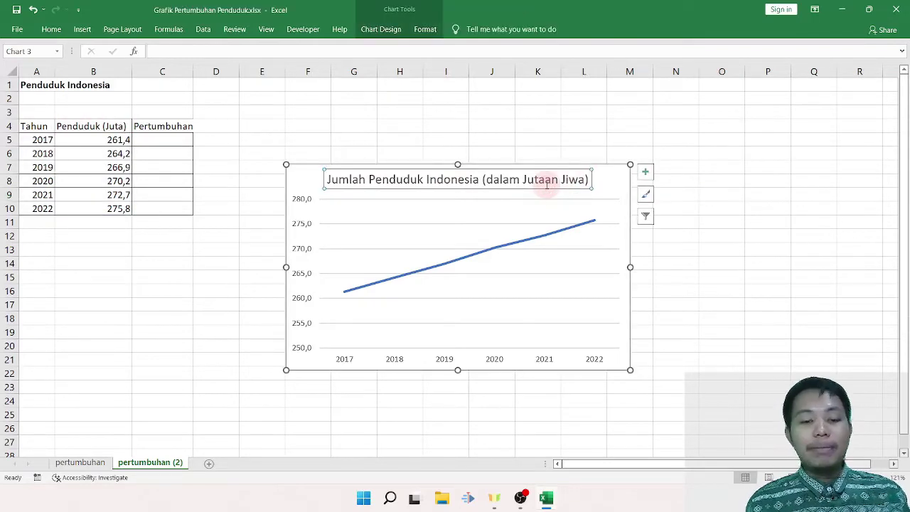
{"action": "key", "text": "ctrl+b"}
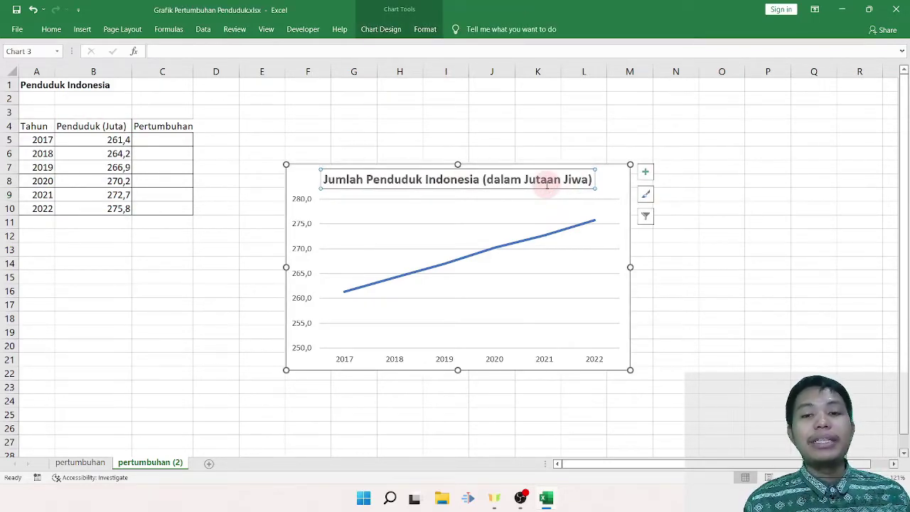
{"action": "left_click", "coordinate": [701, 236]}
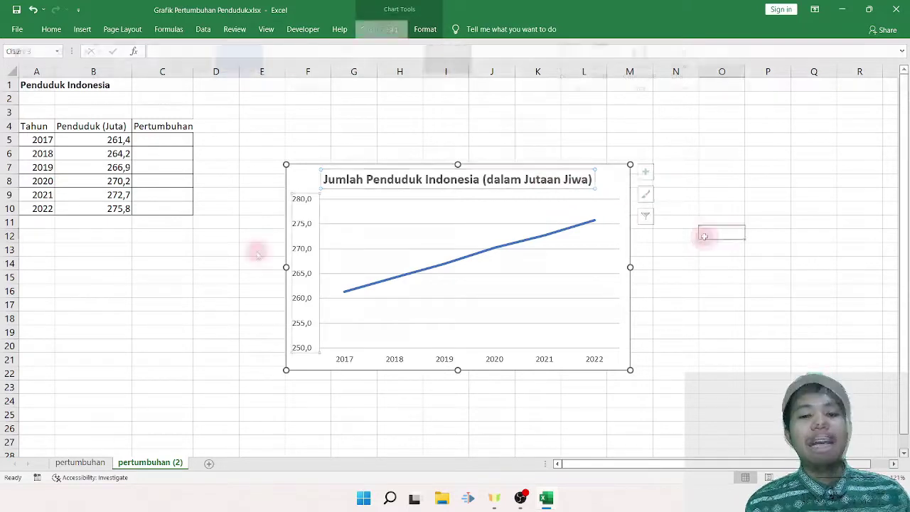
{"action": "left_click", "coordinate": [256, 251]}
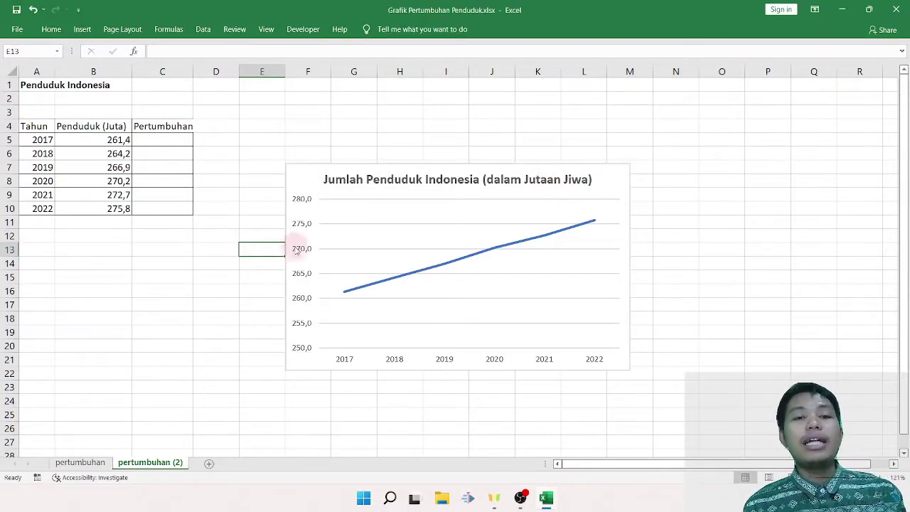
Set the vertical axis to 0 decimal places so it reads 250 to 280 in steps of 5.
{"action": "left_click", "coordinate": [203, 278]}
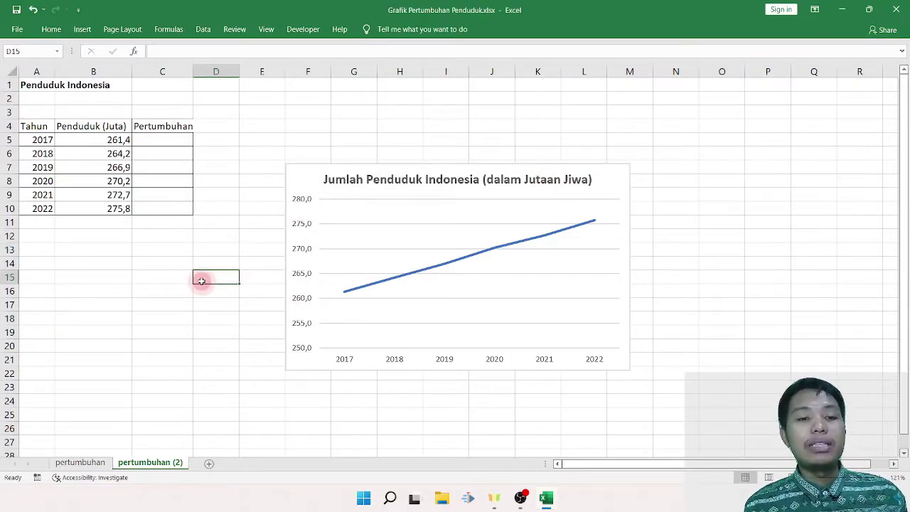
{"action": "left_click", "coordinate": [298, 248]}
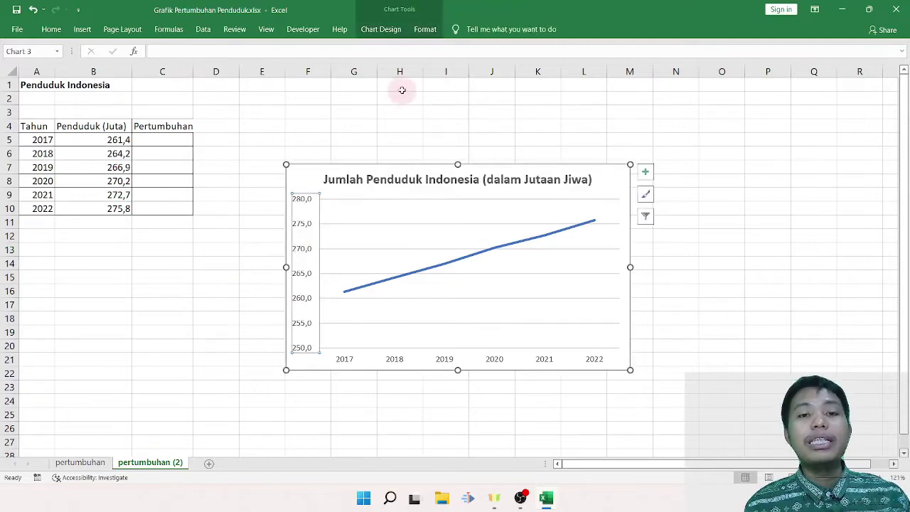
{"action": "left_click", "coordinate": [424, 31]}
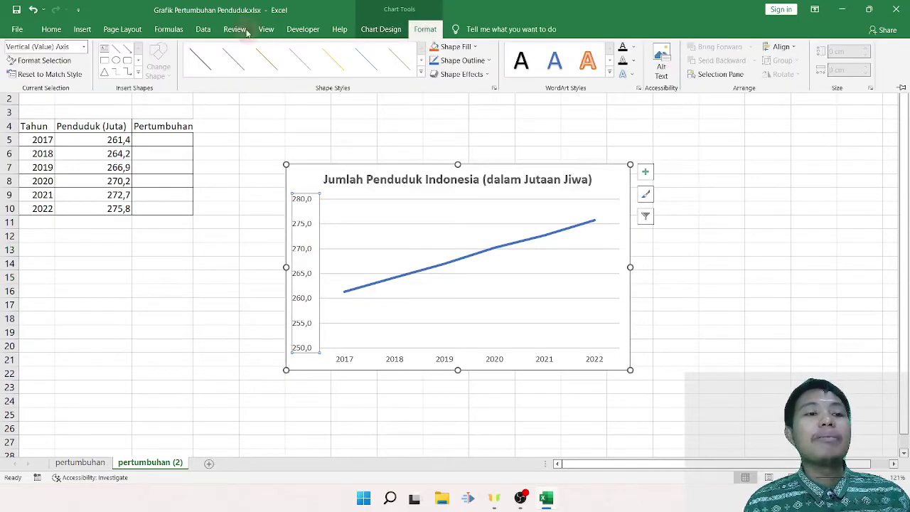
{"action": "left_click", "coordinate": [41, 60]}
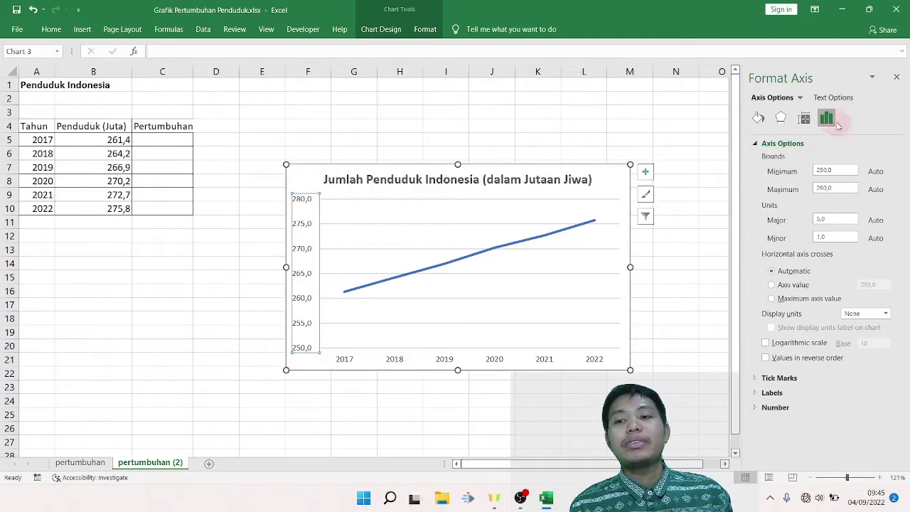
{"action": "left_click", "coordinate": [773, 410]}
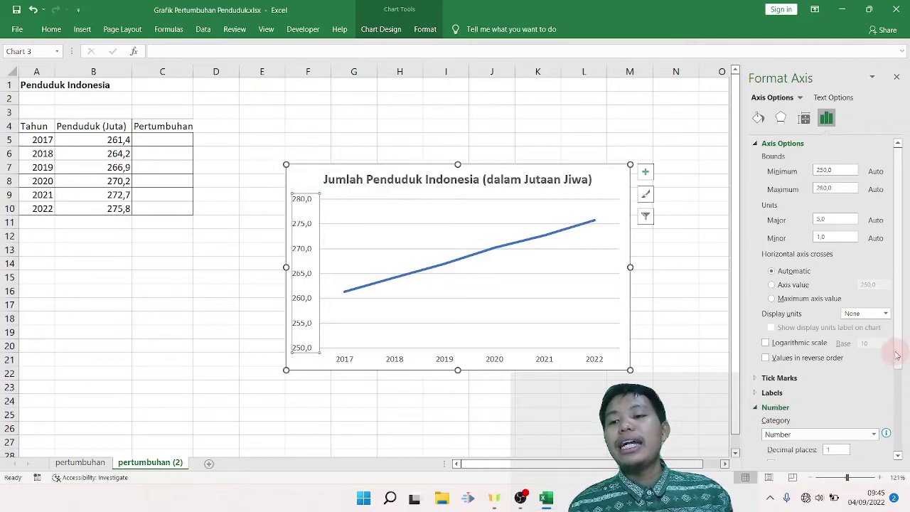
{"action": "left_click", "coordinate": [898, 457]}
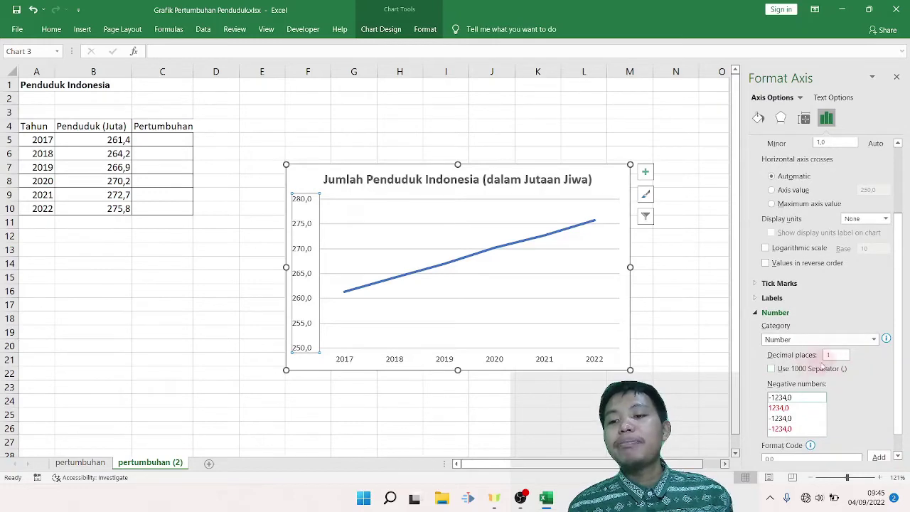
{"action": "double_click", "coordinate": [837, 355]}
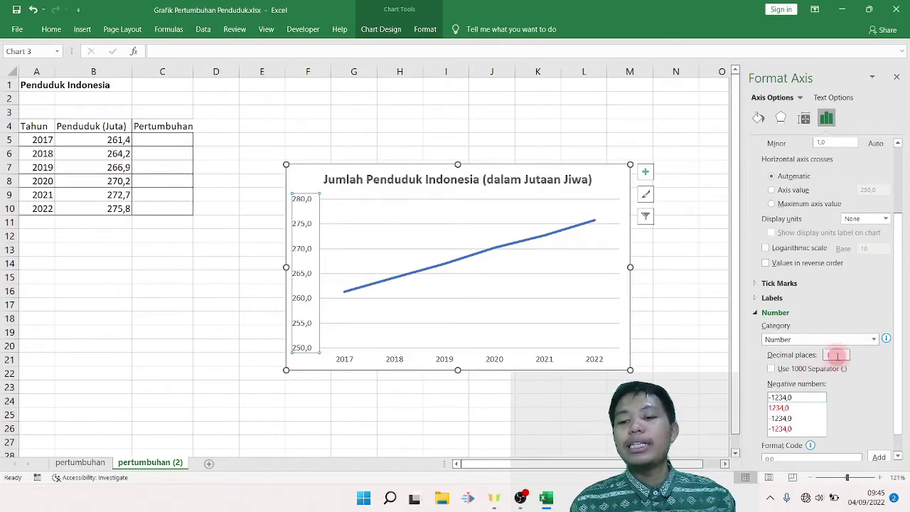
{"action": "key", "text": "BackSpace"}
{"action": "type", "text": "0"}
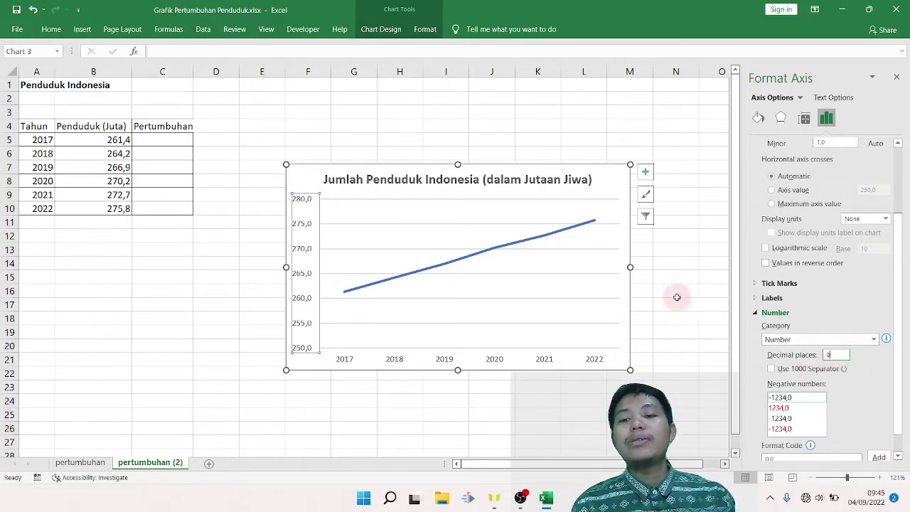
{"action": "left_click", "coordinate": [677, 297]}
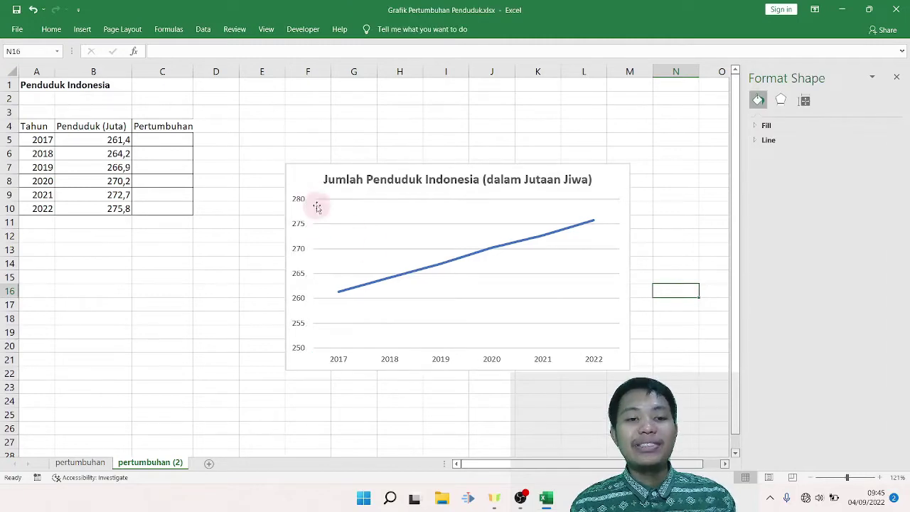
Move the chart up beside the table and colour the population line purple.
{"action": "left_click_drag", "start_coordinate": [482, 196], "coordinate": [403, 144]}
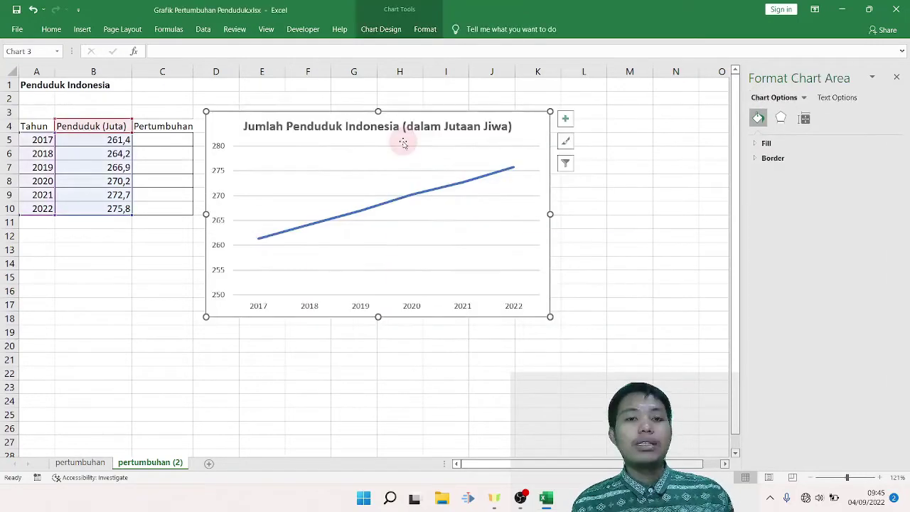
{"action": "left_click", "coordinate": [408, 195]}
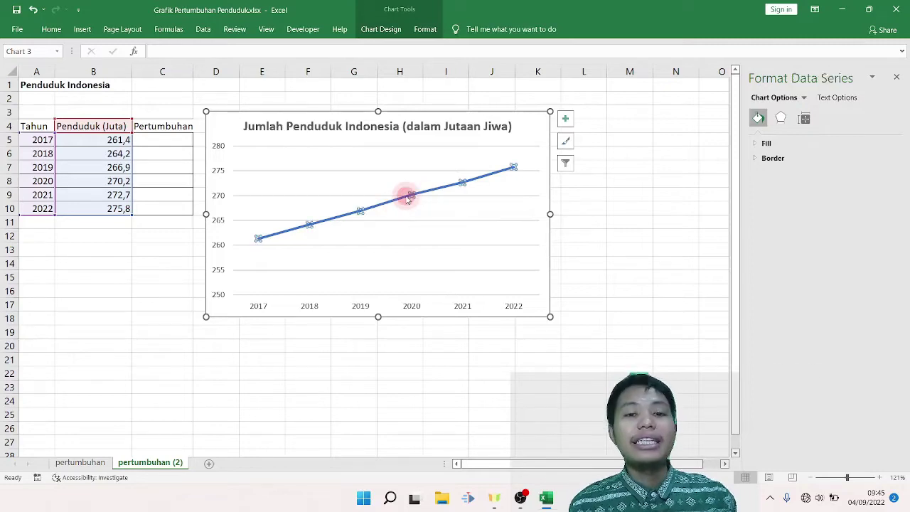
{"action": "left_click", "coordinate": [425, 29]}
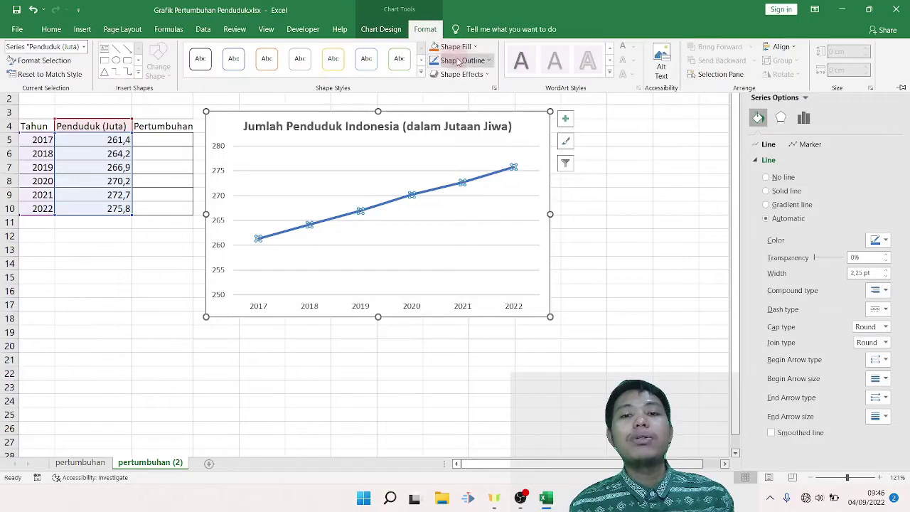
{"action": "left_click", "coordinate": [459, 61]}
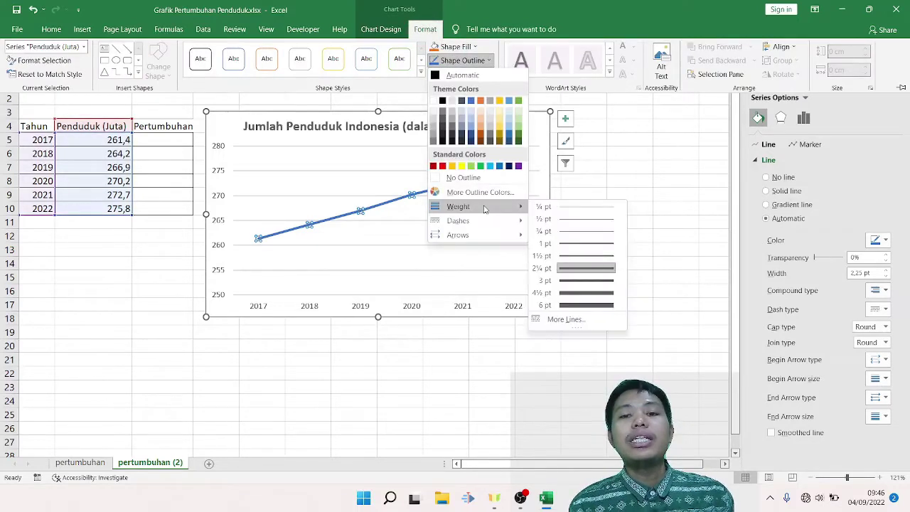
{"action": "left_click", "coordinate": [519, 166]}
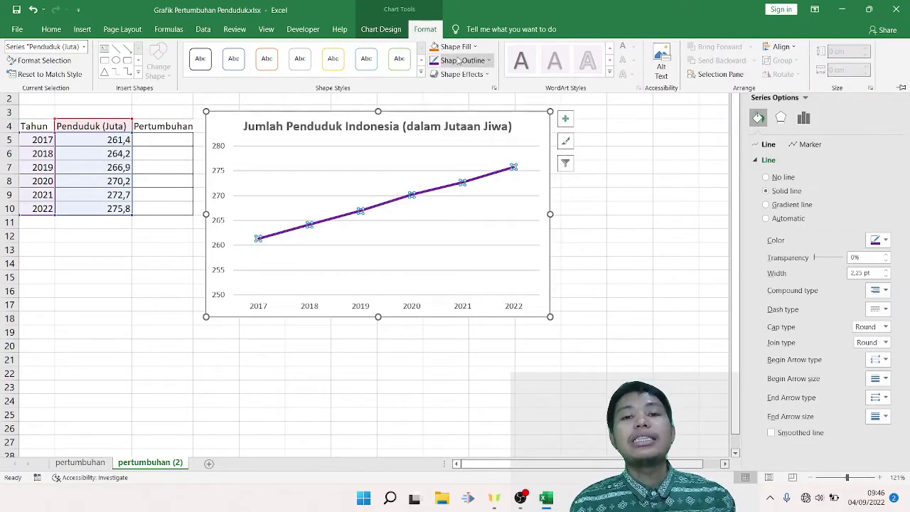
Set the population line weight to 4.5 pt.
{"action": "left_click", "coordinate": [459, 61]}
{"action": "mouse_move", "coordinate": [459, 207]}
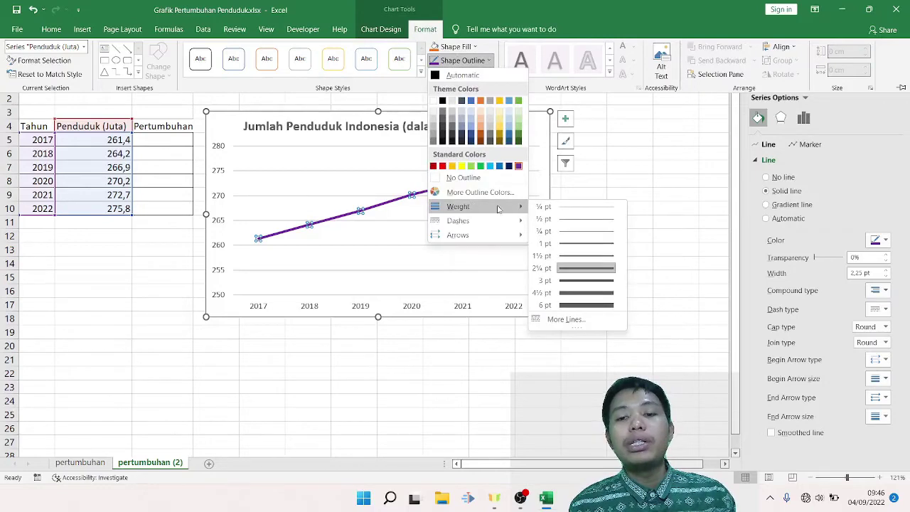
{"action": "left_click", "coordinate": [576, 293]}
{"action": "left_click", "coordinate": [654, 228]}
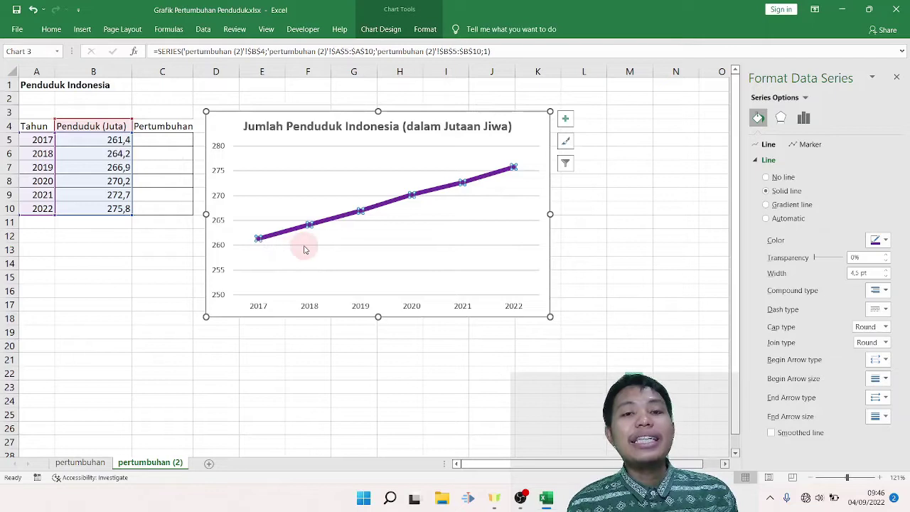
{"action": "left_click", "coordinate": [382, 30]}
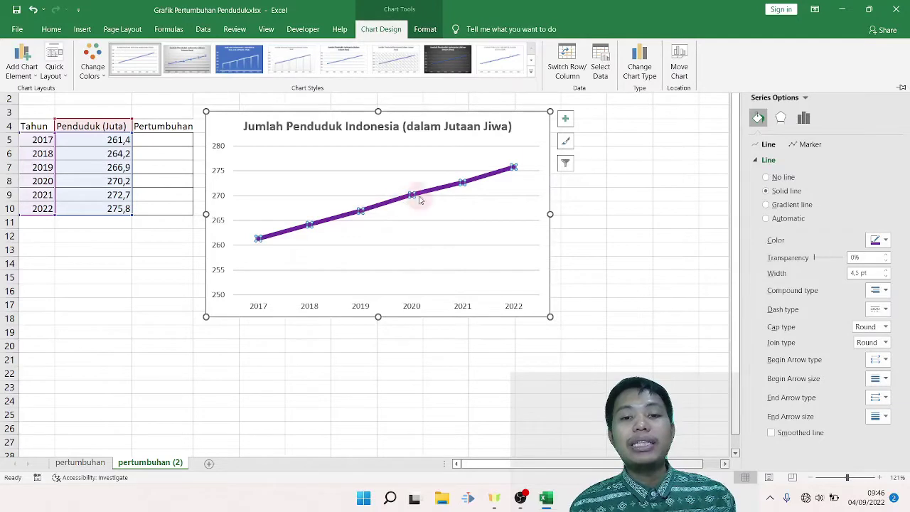
{"action": "left_click", "coordinate": [104, 277]}
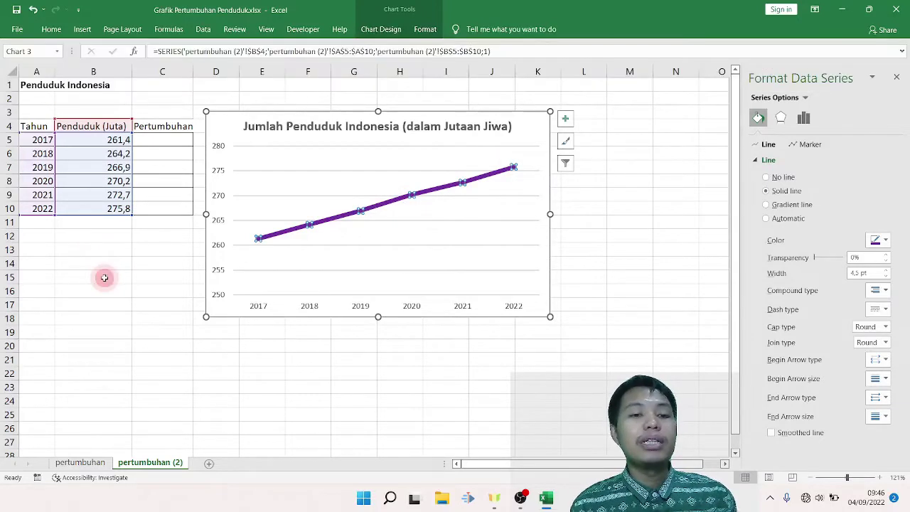
Add data labels positioned Above each point of the purple population line.
{"action": "left_click", "coordinate": [303, 226]}
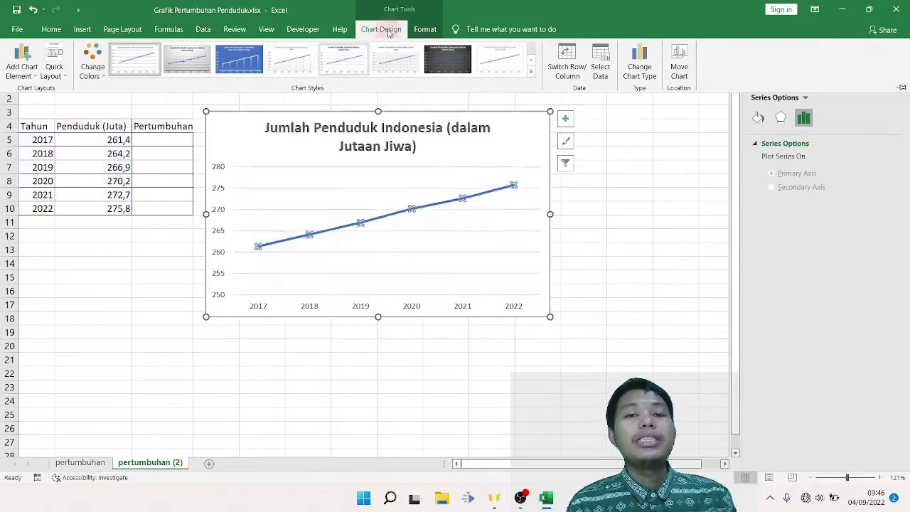
{"action": "double_click", "coordinate": [387, 30]}
{"action": "left_click", "coordinate": [388, 30]}
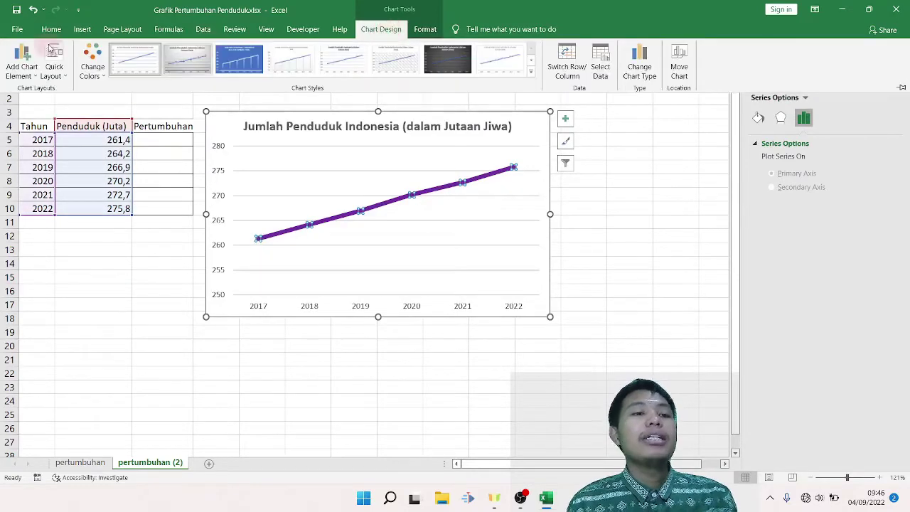
{"action": "left_click", "coordinate": [20, 64]}
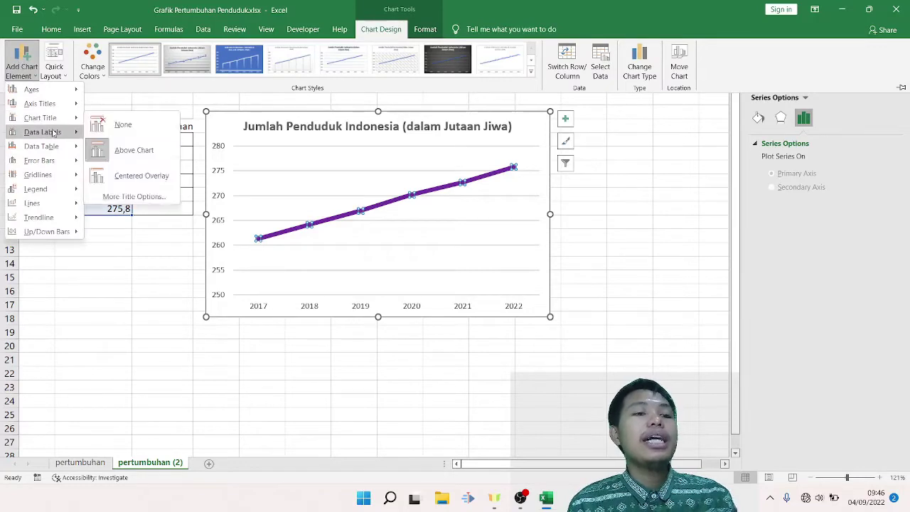
{"action": "left_click", "coordinate": [54, 132]}
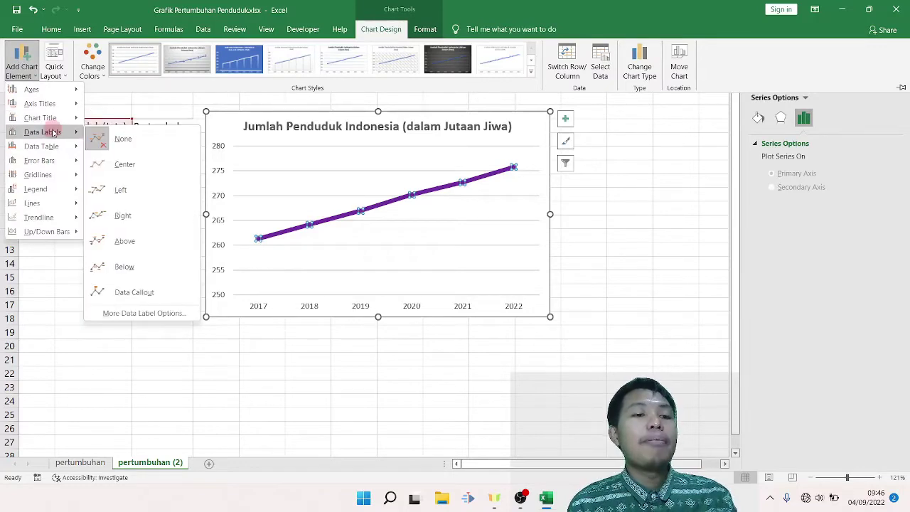
{"action": "left_click", "coordinate": [123, 242]}
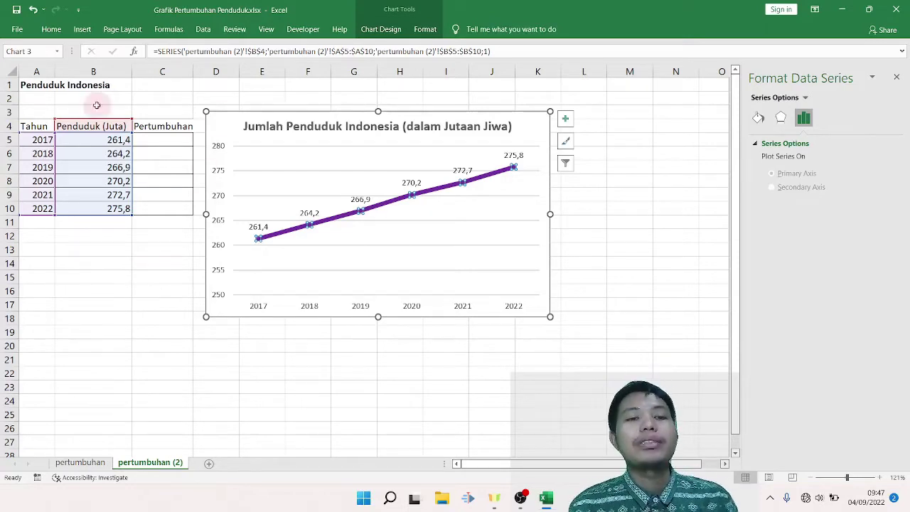
Delete the line chart and fill C6:C10 with the growth formula =(B6-B5)/B5.
{"action": "left_click", "coordinate": [219, 121]}
{"action": "key", "text": "Delete"}
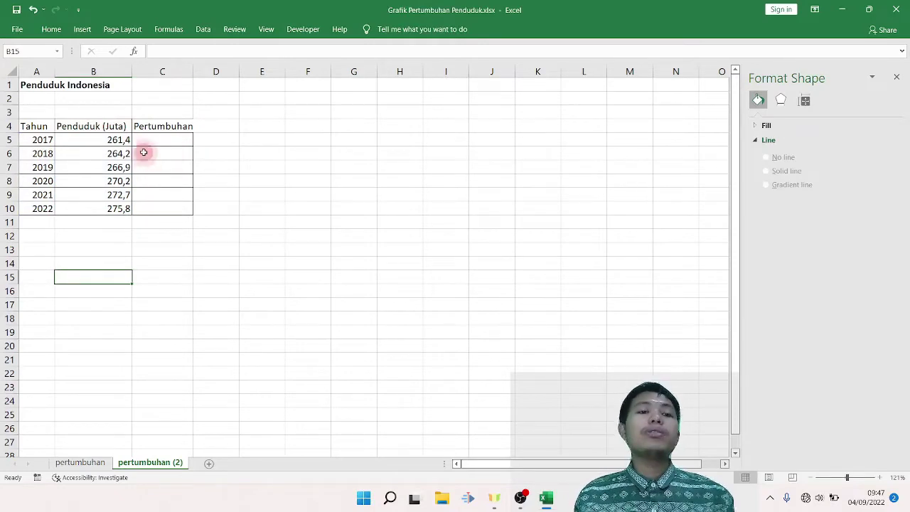
{"action": "left_click", "coordinate": [144, 153]}
{"action": "type", "text": "=("}
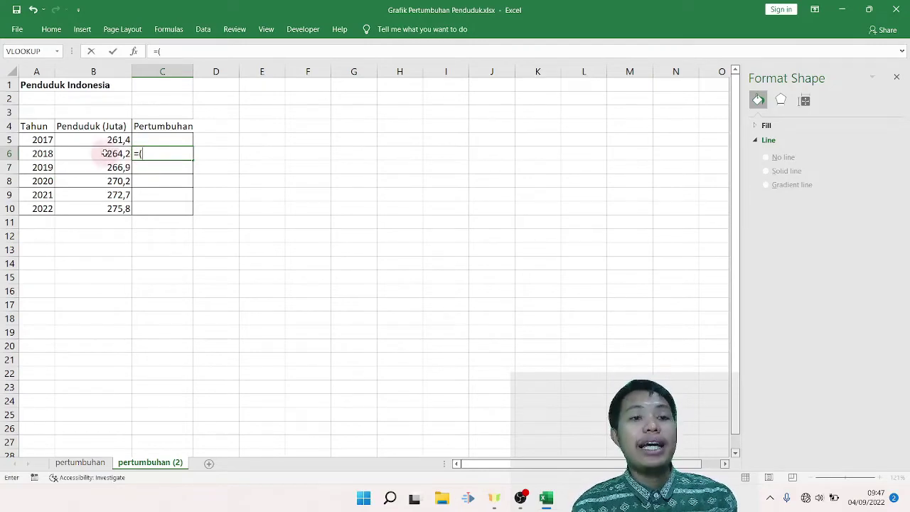
{"action": "left_click", "coordinate": [105, 154]}
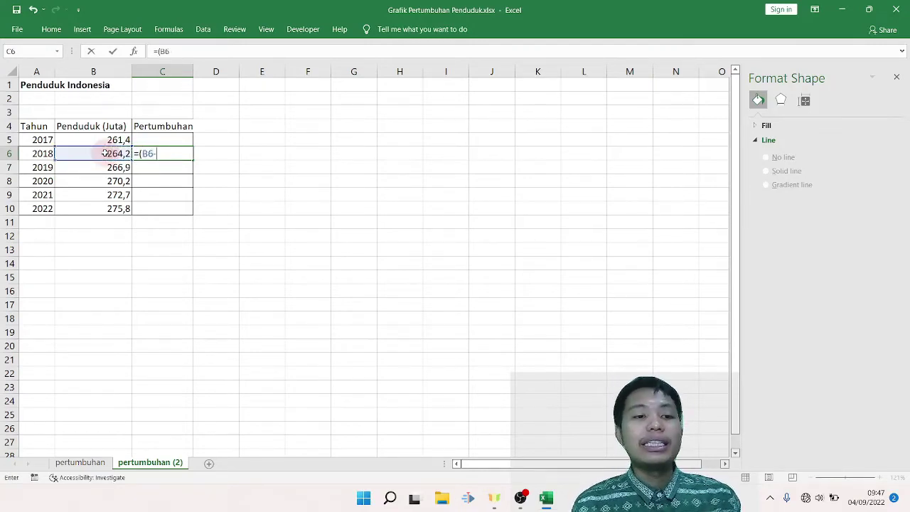
{"action": "left_click", "coordinate": [104, 140]}
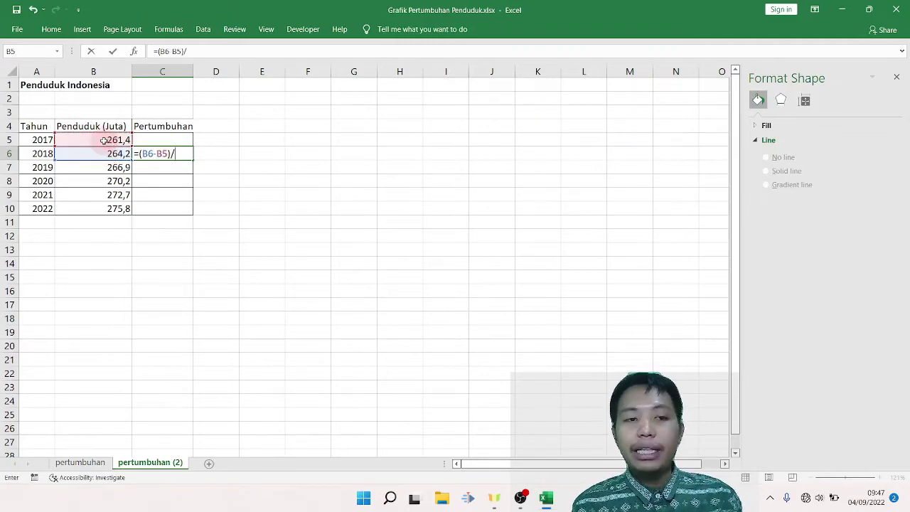
{"action": "left_click", "coordinate": [104, 140]}
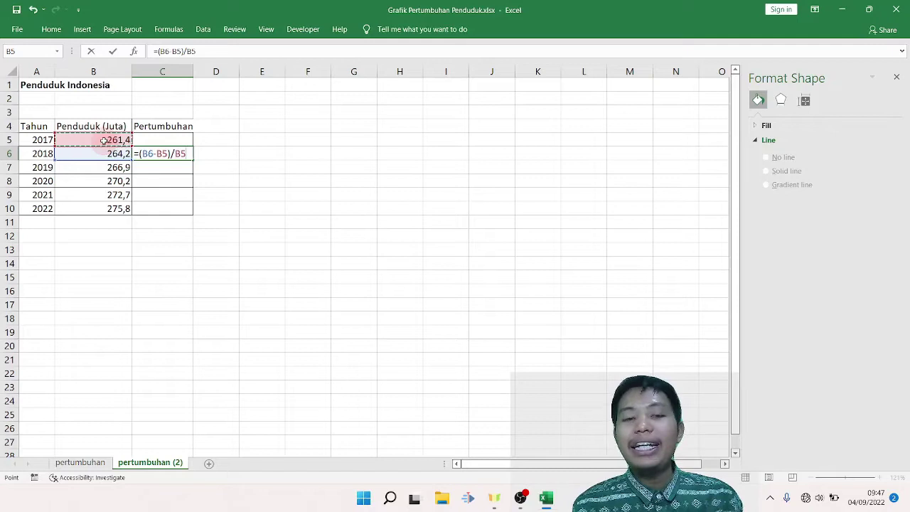
{"action": "key", "text": "Return"}
{"action": "key", "text": "Up"}
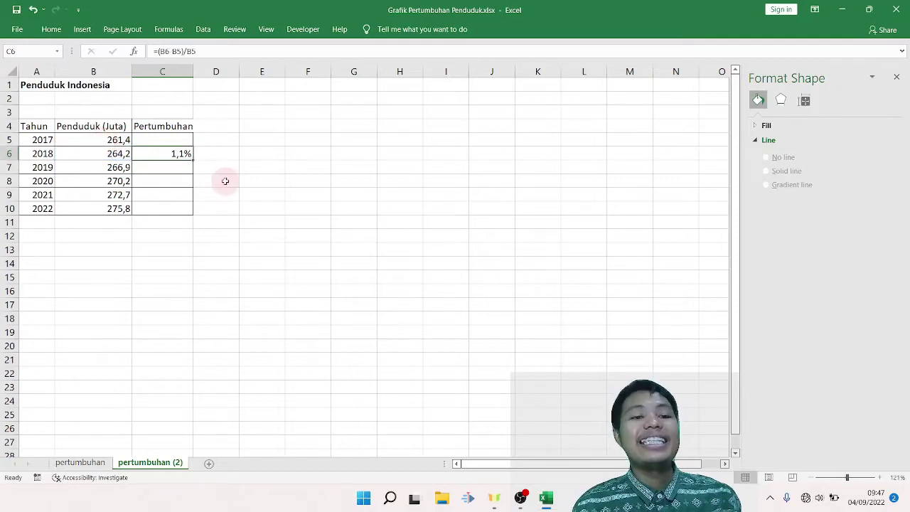
{"action": "double_click", "coordinate": [192, 159]}
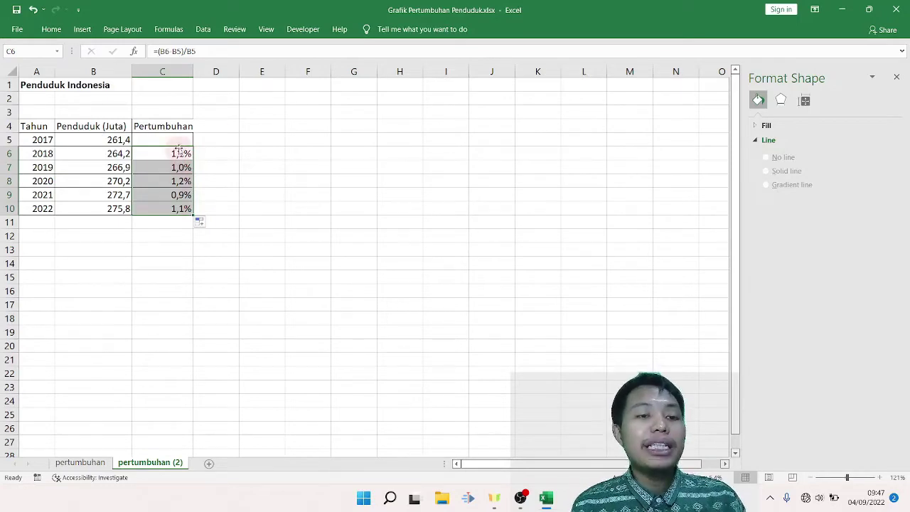
Show the C6:C10 growth percentages with one decimal (1,1%, 1,0%, 1,2%, 0,9%, 1,1%).
{"action": "left_click", "coordinate": [51, 29]}
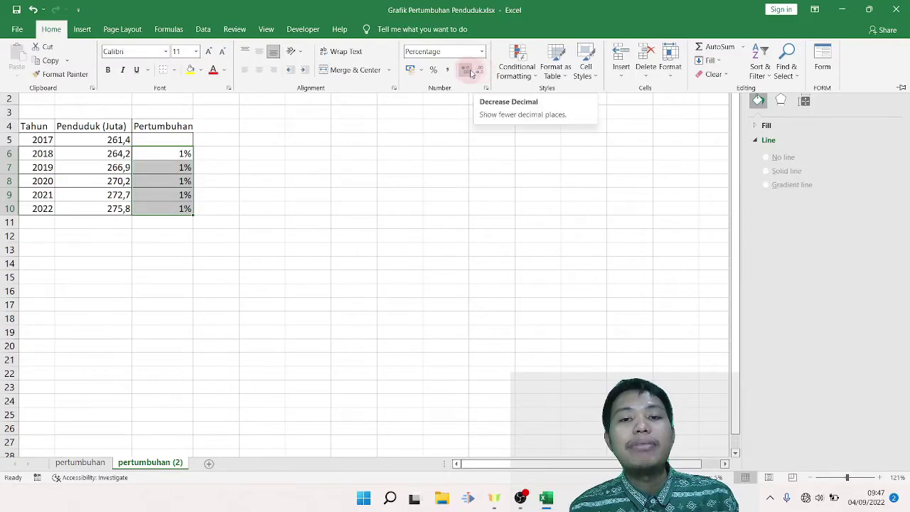
{"action": "left_click", "coordinate": [469, 76]}
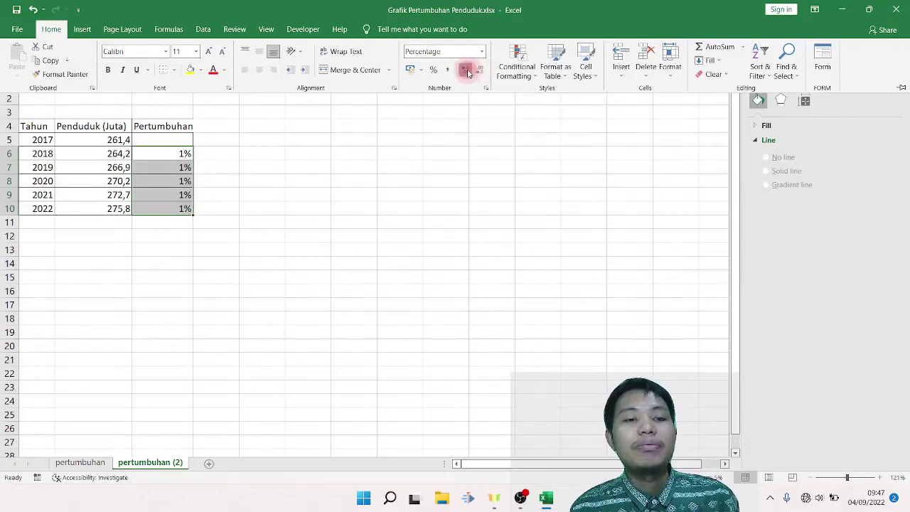
{"action": "left_click", "coordinate": [469, 75]}
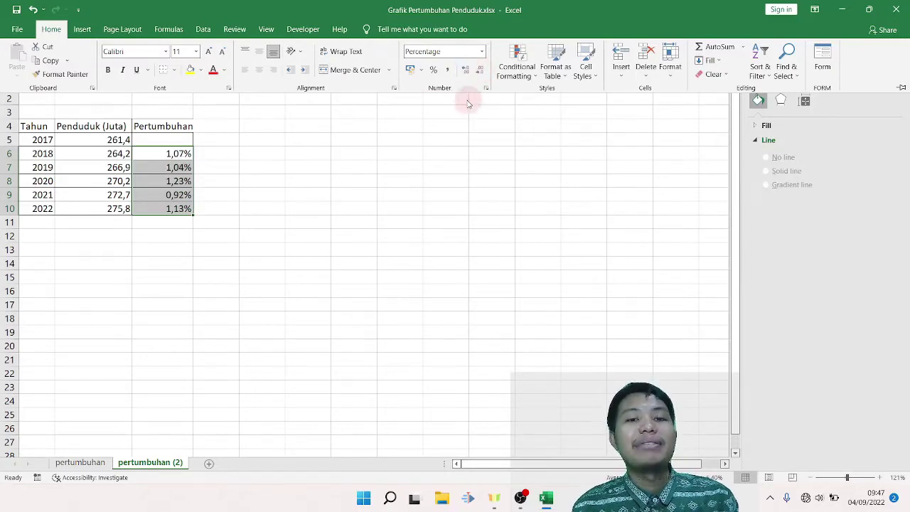
{"action": "left_click", "coordinate": [479, 75]}
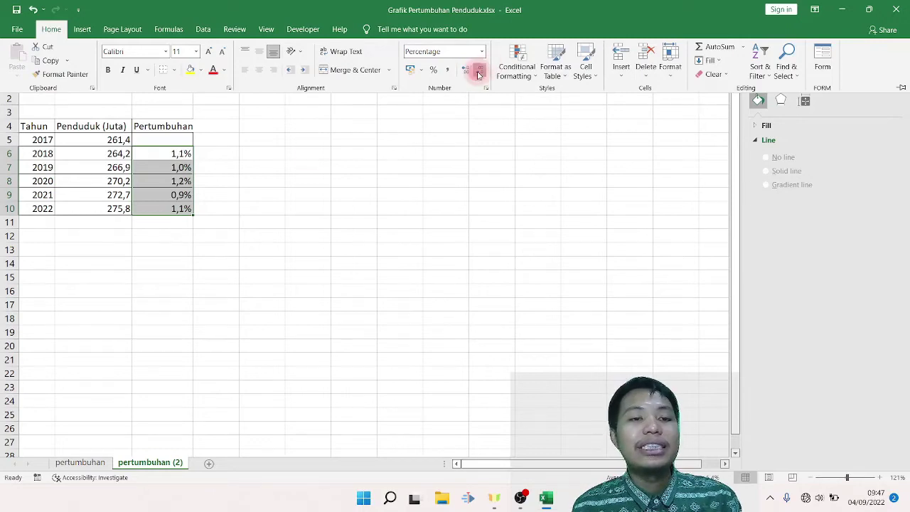
{"action": "left_click", "coordinate": [288, 244]}
{"action": "left_click", "coordinate": [288, 244]}
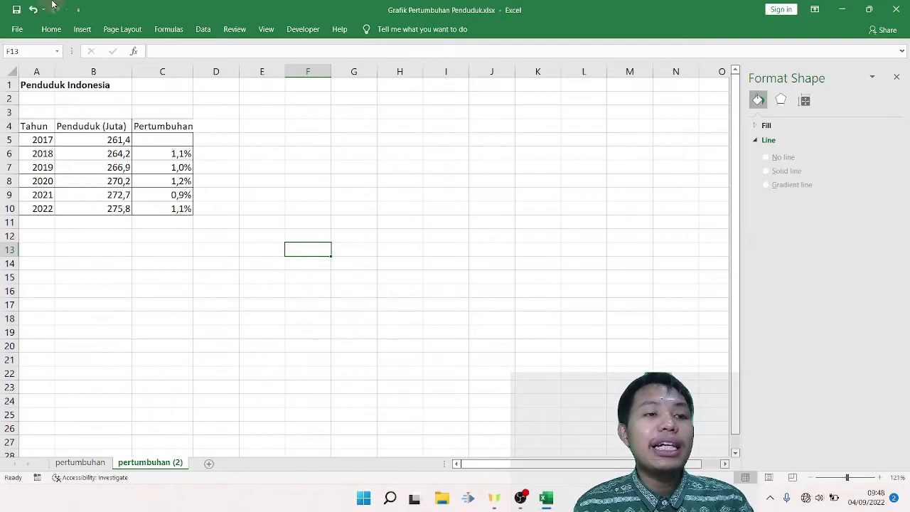
Insert the recommended clustered column–line combo chart from A4:C10, with Pertumbuhan on a secondary axis.
{"action": "double_click", "coordinate": [53, 30]}
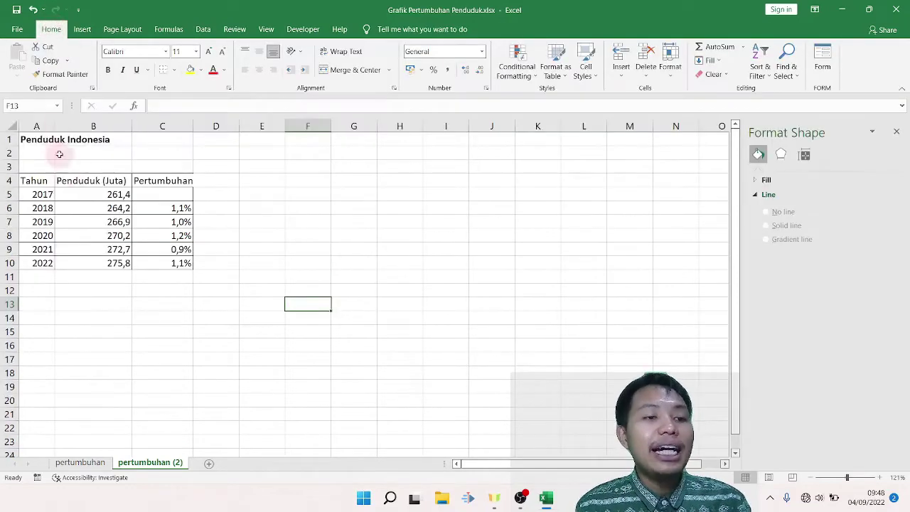
{"action": "left_click_drag", "start_coordinate": [40, 181], "coordinate": [181, 263]}
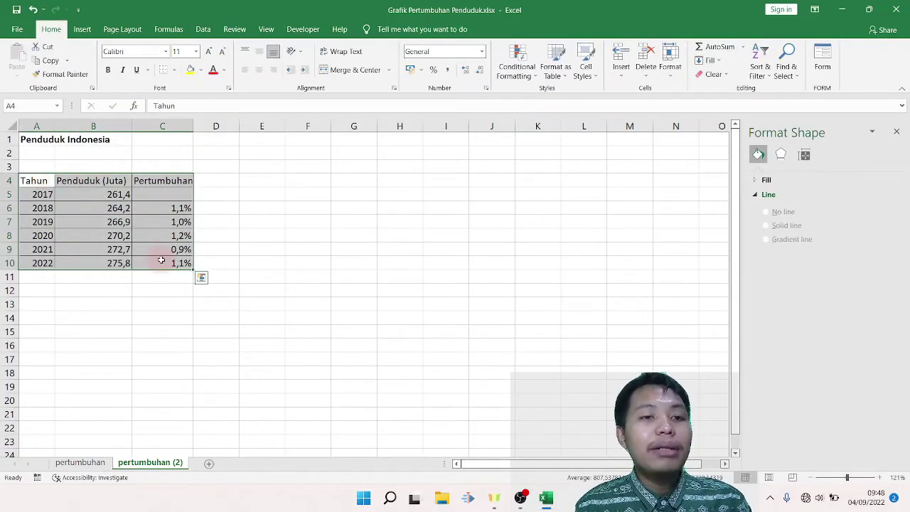
{"action": "left_click", "coordinate": [82, 29]}
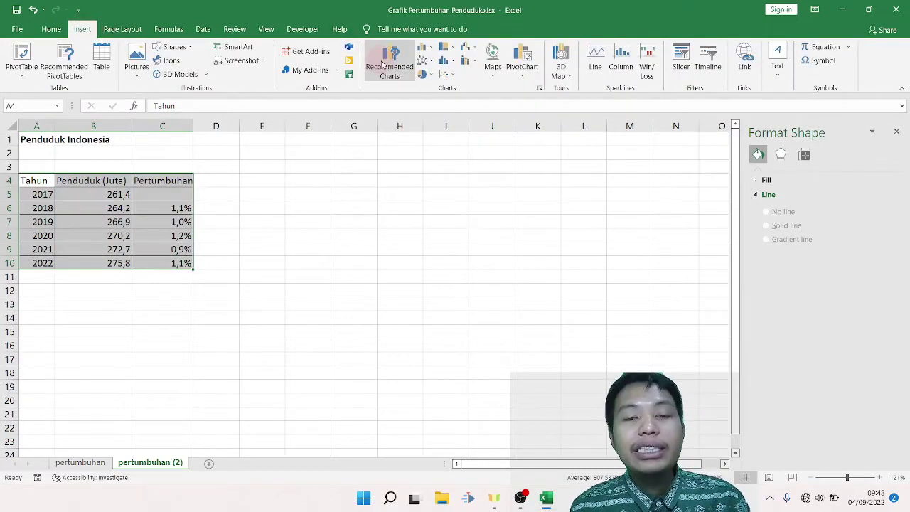
{"action": "left_click", "coordinate": [381, 64]}
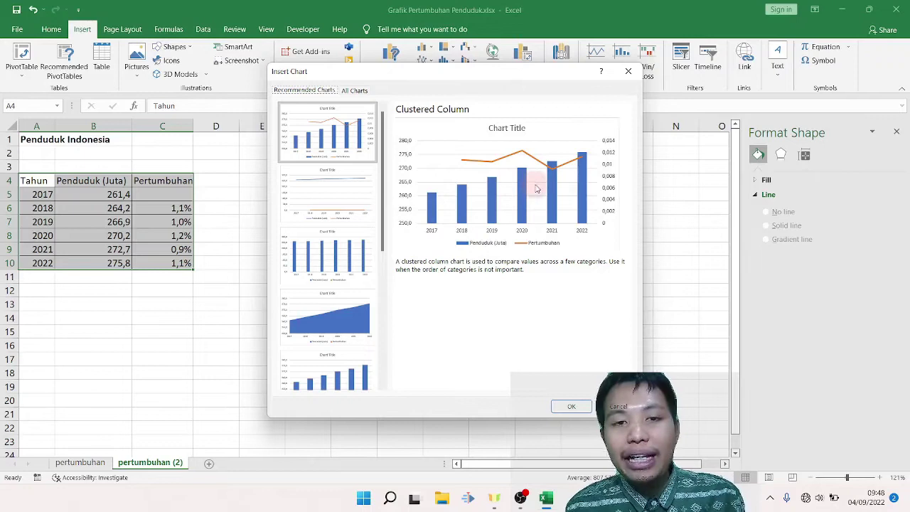
{"action": "left_click", "coordinate": [571, 408]}
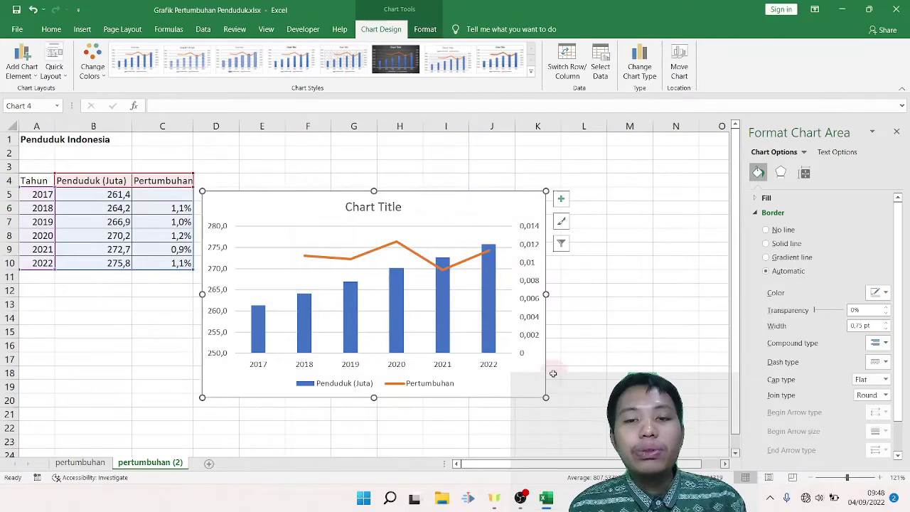
Format the secondary growth axis as Percentage with 1 decimal place, ranging 0,0% to 1,4%.
{"action": "left_click", "coordinate": [529, 231]}
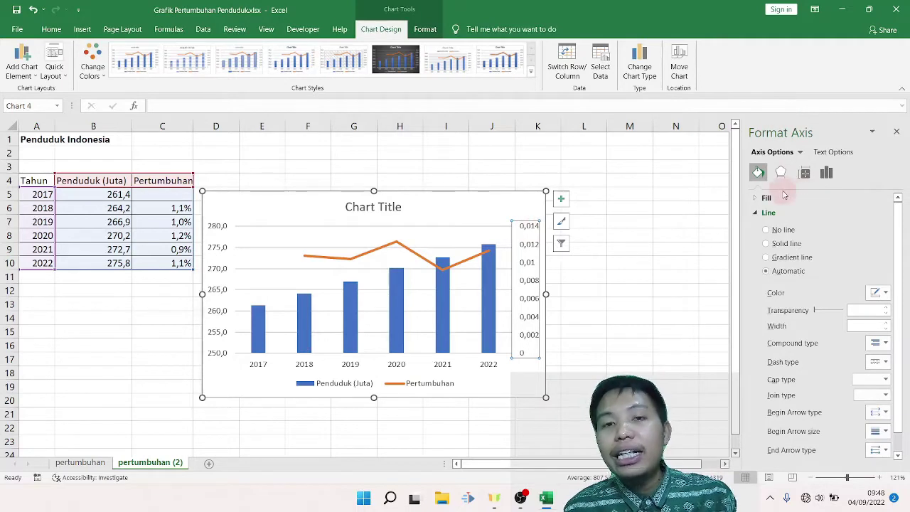
{"action": "left_click", "coordinate": [426, 29]}
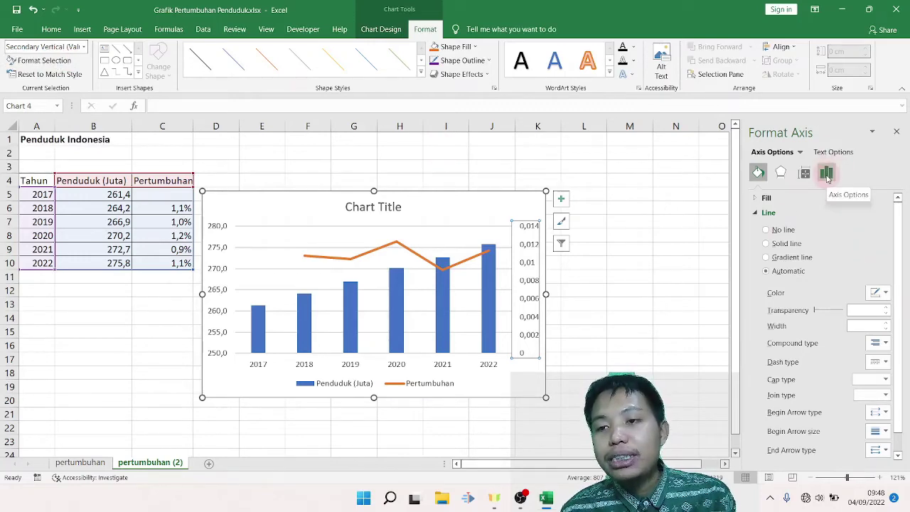
{"action": "left_click", "coordinate": [827, 175]}
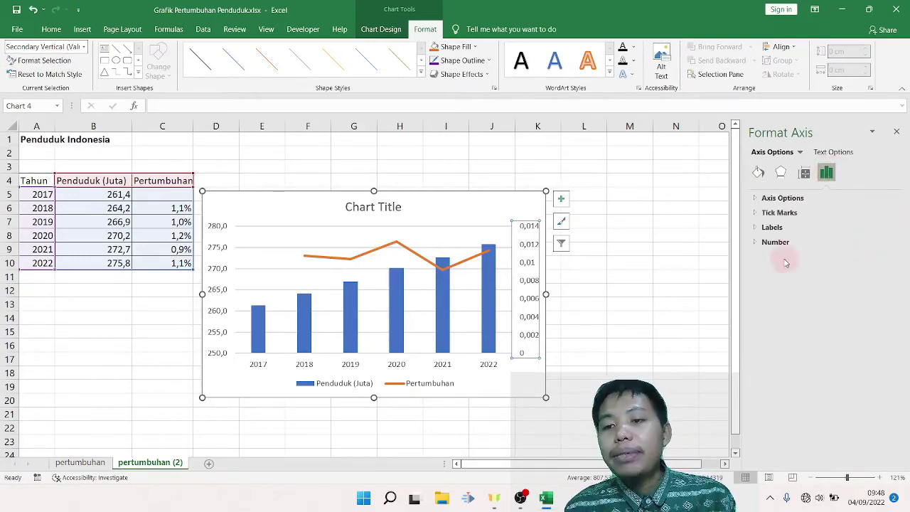
{"action": "left_click", "coordinate": [768, 242]}
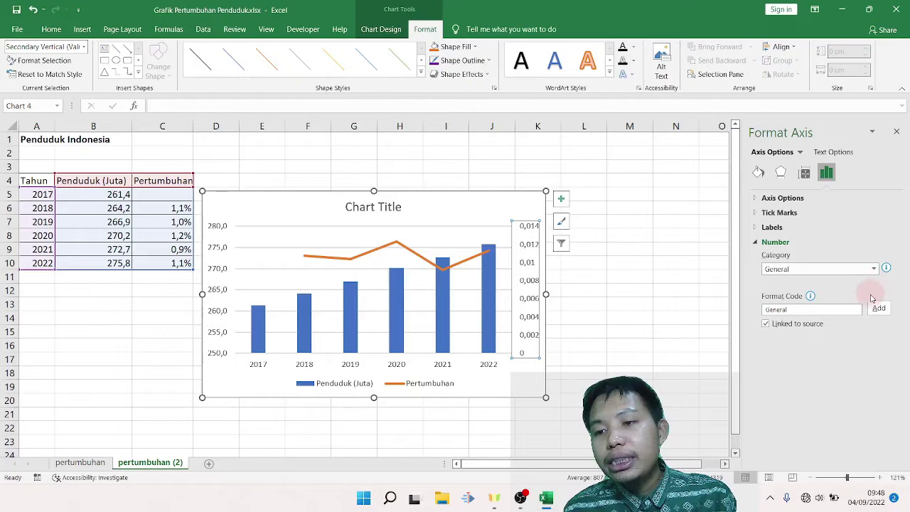
{"action": "left_click", "coordinate": [874, 269]}
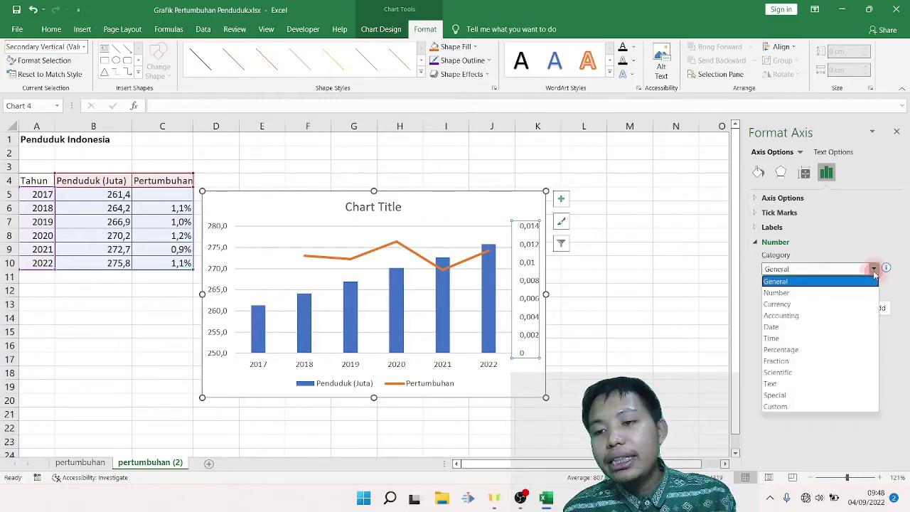
{"action": "left_click", "coordinate": [796, 350]}
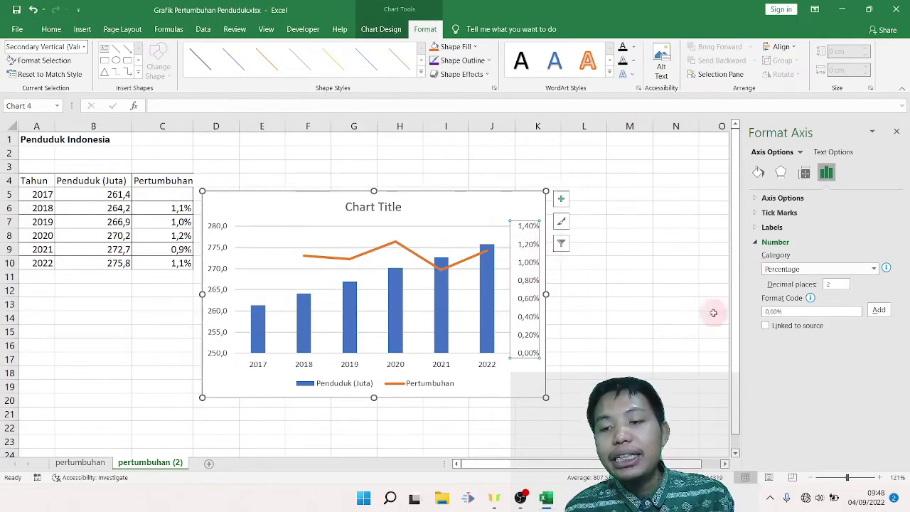
{"action": "type", "text": "1"}
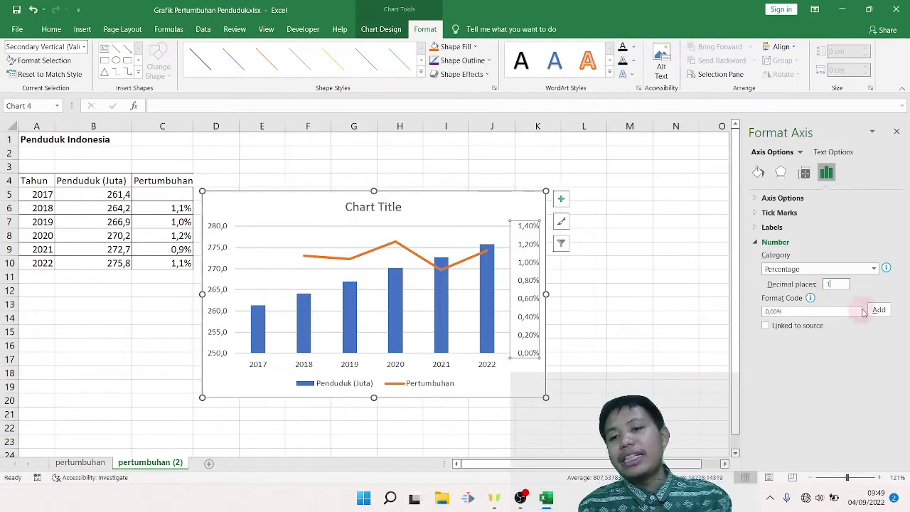
{"action": "left_click", "coordinate": [696, 264]}
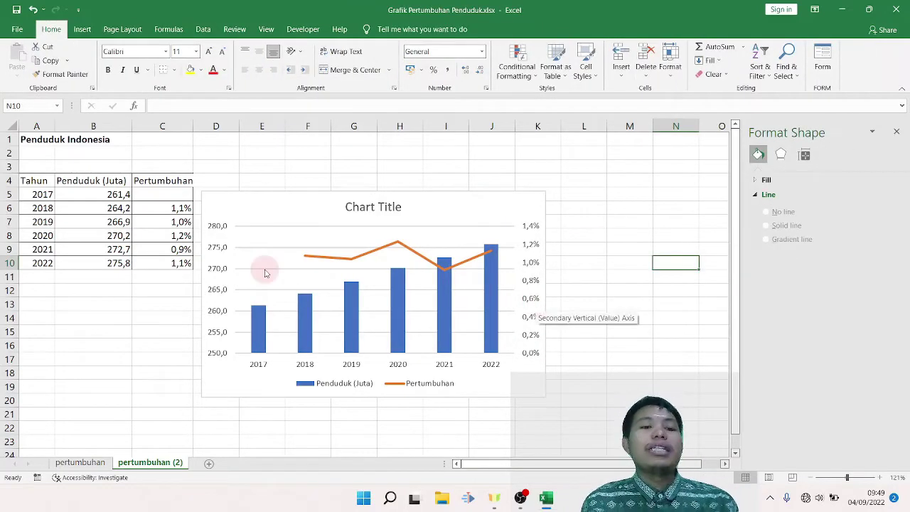
{"action": "left_click", "coordinate": [218, 233]}
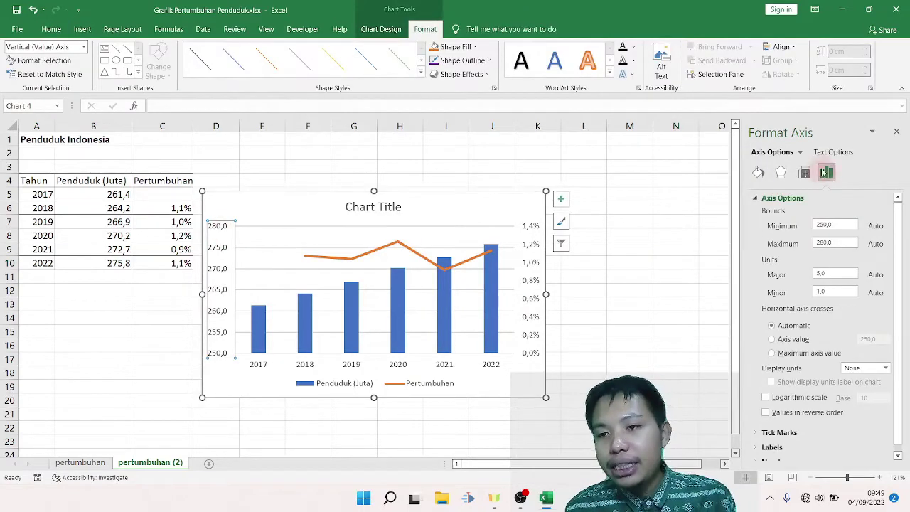
Set the primary population axis to 0 decimal places, showing whole numbers 250 to 280.
{"action": "left_click", "coordinate": [899, 457]}
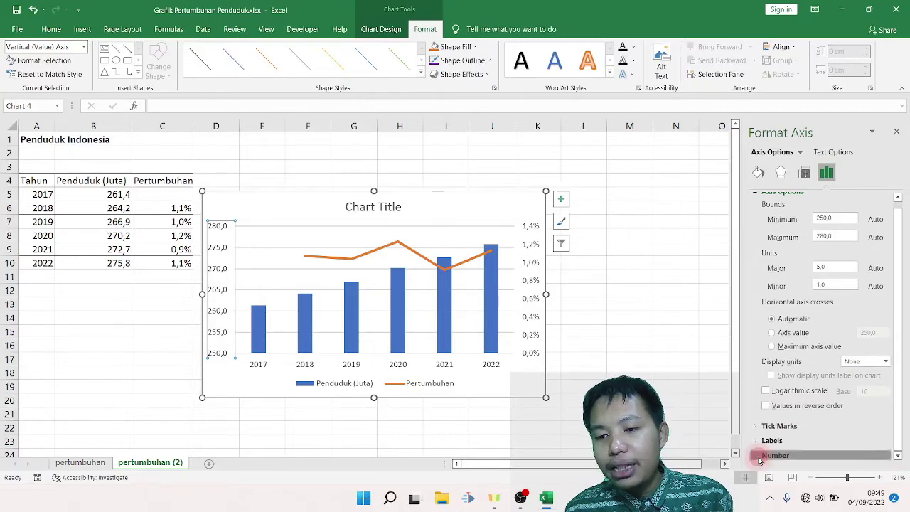
{"action": "left_click", "coordinate": [757, 455]}
{"action": "left_click", "coordinate": [897, 456]}
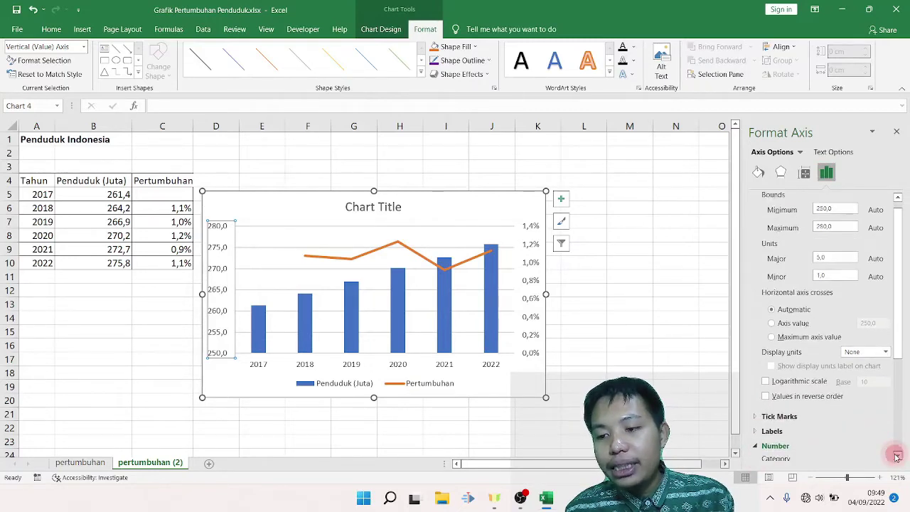
{"action": "left_click", "coordinate": [898, 456]}
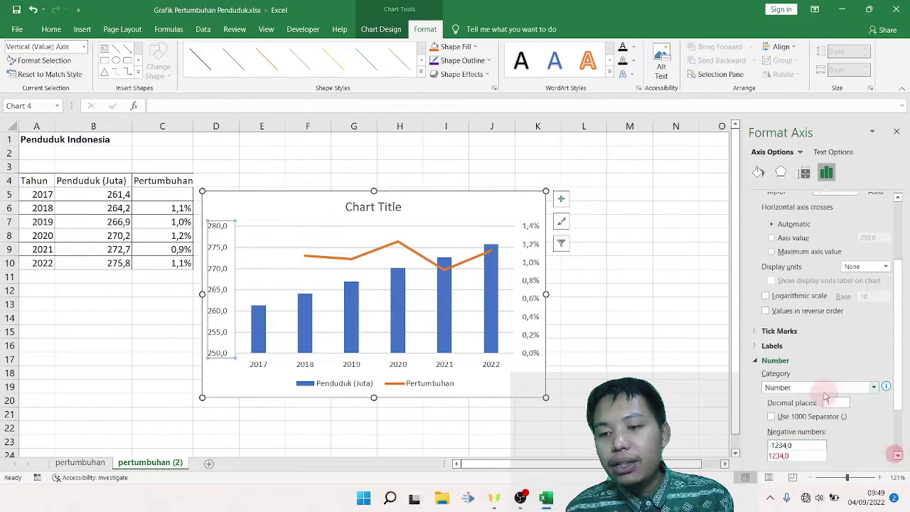
{"action": "left_click", "coordinate": [833, 403]}
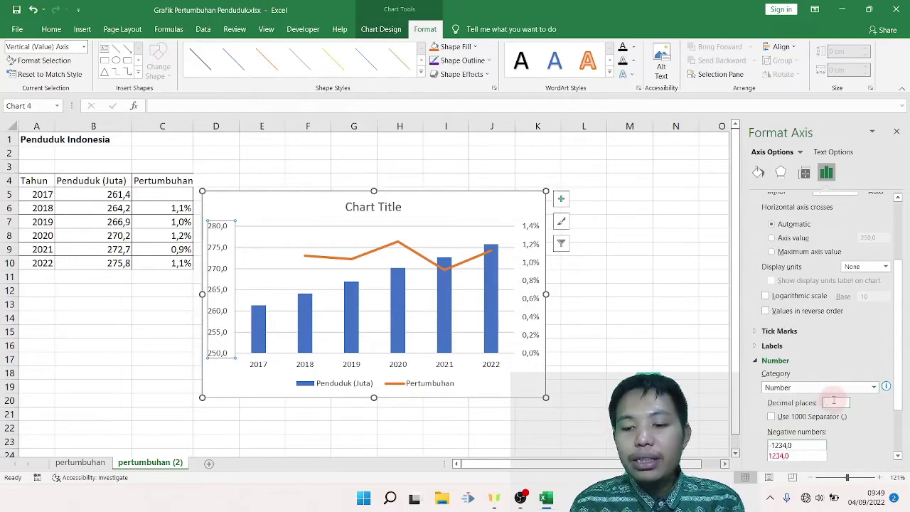
{"action": "type", "text": "0"}
{"action": "left_click", "coordinate": [687, 342]}
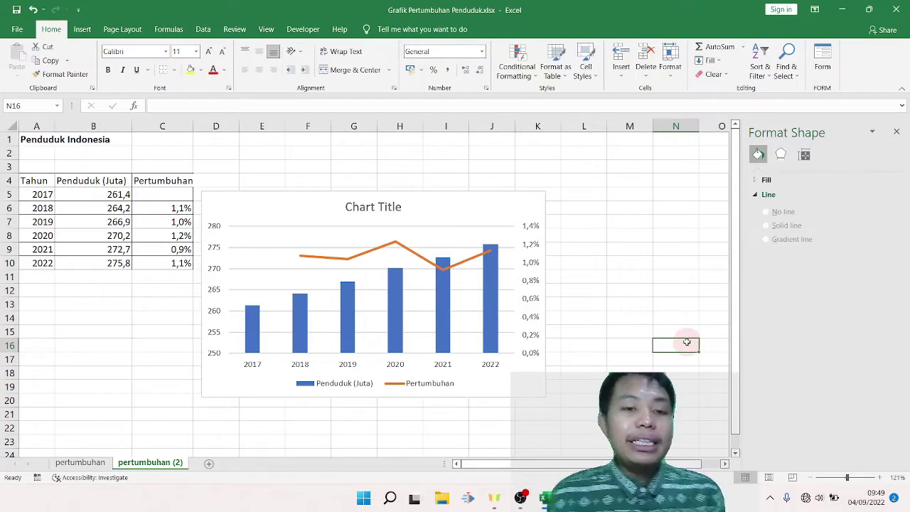
Change the chart title to 'Data Jumlah Penduduk Indonesia'.
{"action": "left_click", "coordinate": [361, 204]}
{"action": "type", "text": "Da"}
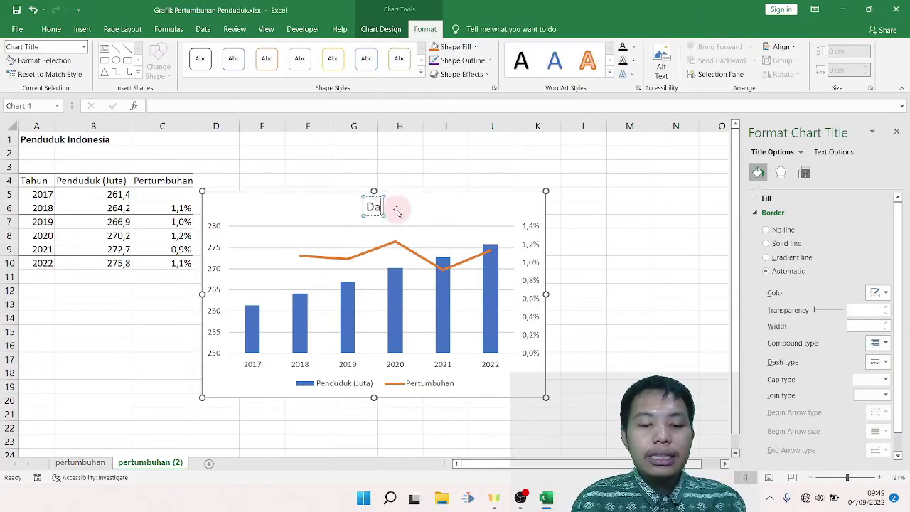
{"action": "type", "text": "ta Jumlah Pe"}
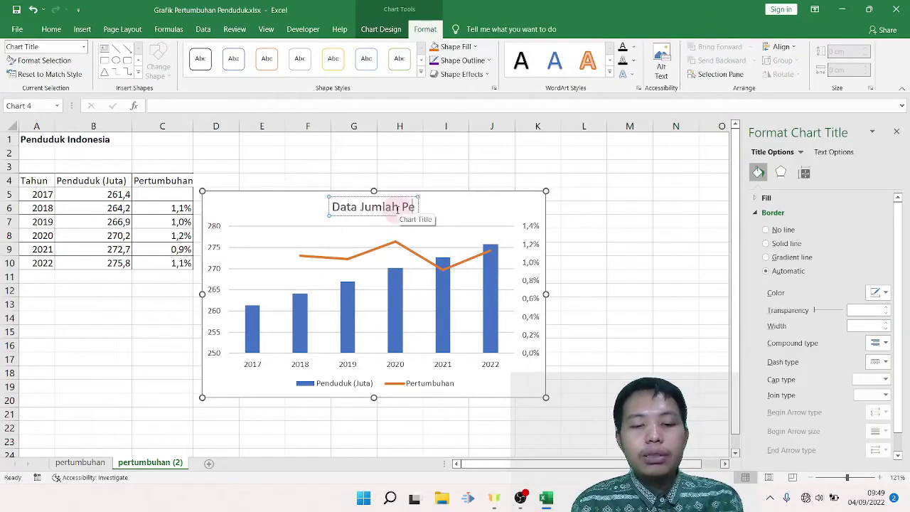
{"action": "type", "text": "nduduk"}
{"action": "type", "text": " I"}
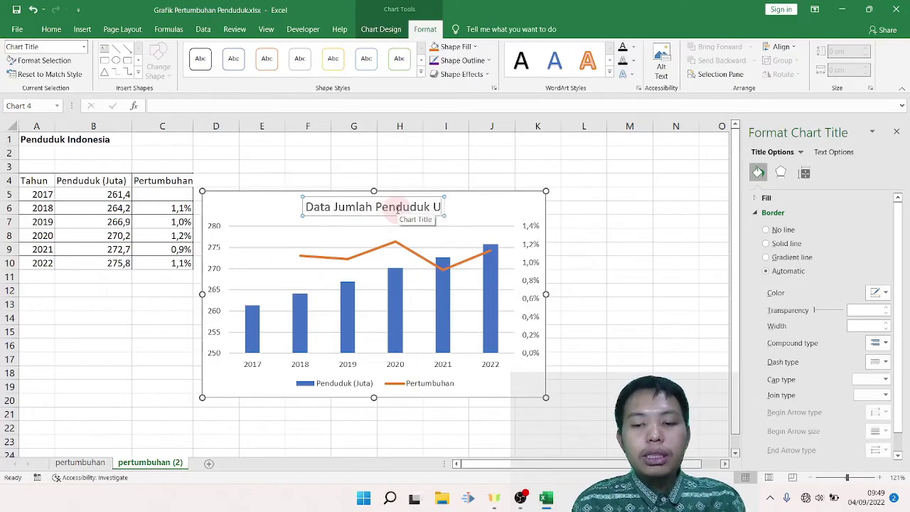
{"action": "type", "text": "ndonesia"}
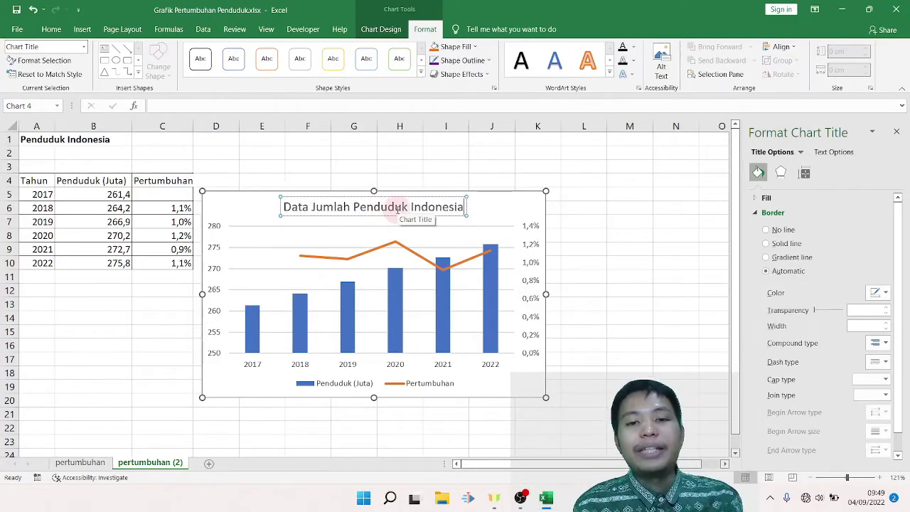
{"action": "left_click", "coordinate": [615, 273]}
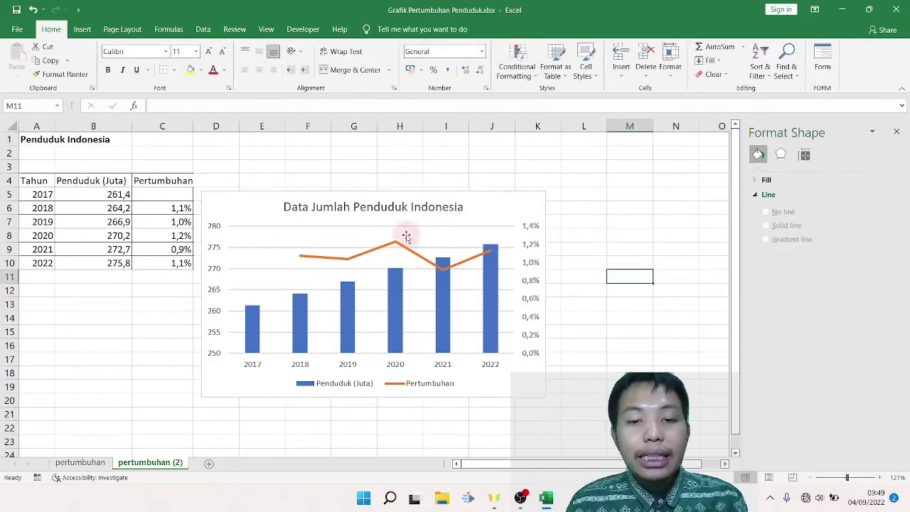
Add Outside End data labels to the Penduduk population columns.
{"action": "left_click", "coordinate": [254, 314]}
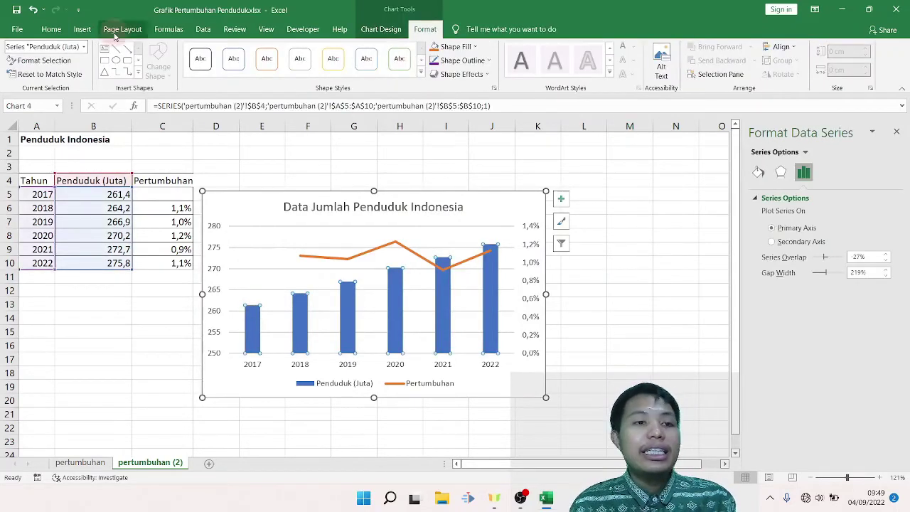
{"action": "left_click", "coordinate": [378, 31]}
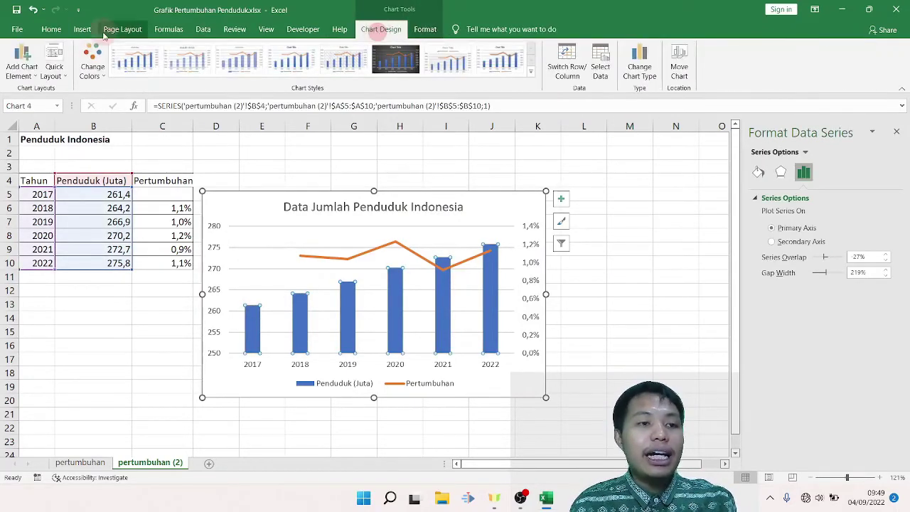
{"action": "left_click", "coordinate": [13, 67]}
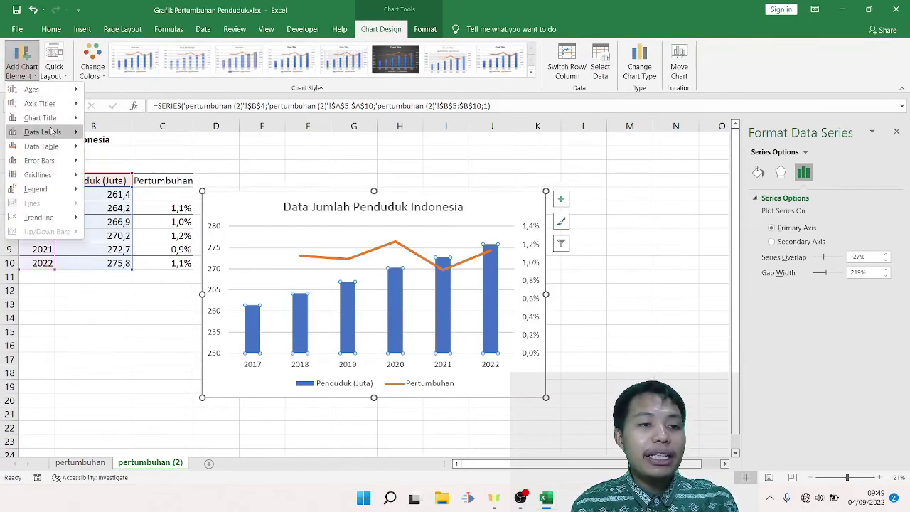
{"action": "mouse_move", "coordinate": [43, 131]}
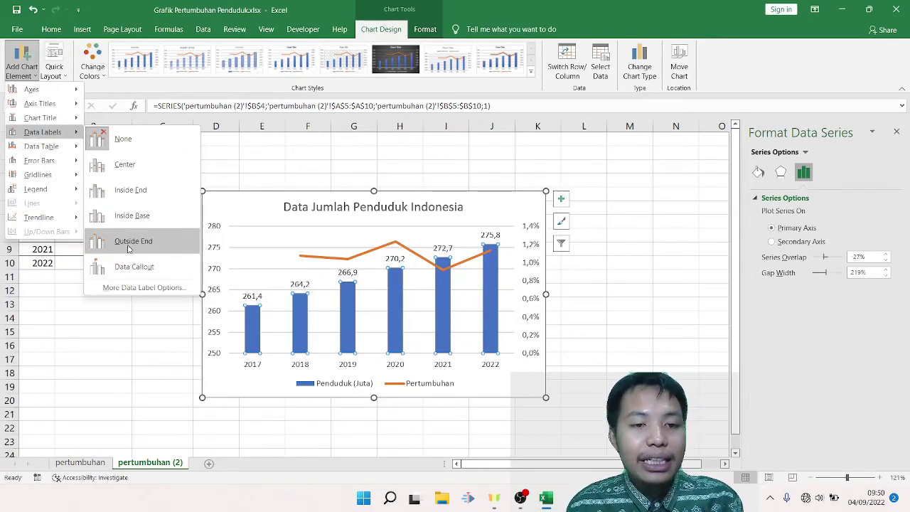
{"action": "left_click", "coordinate": [128, 241]}
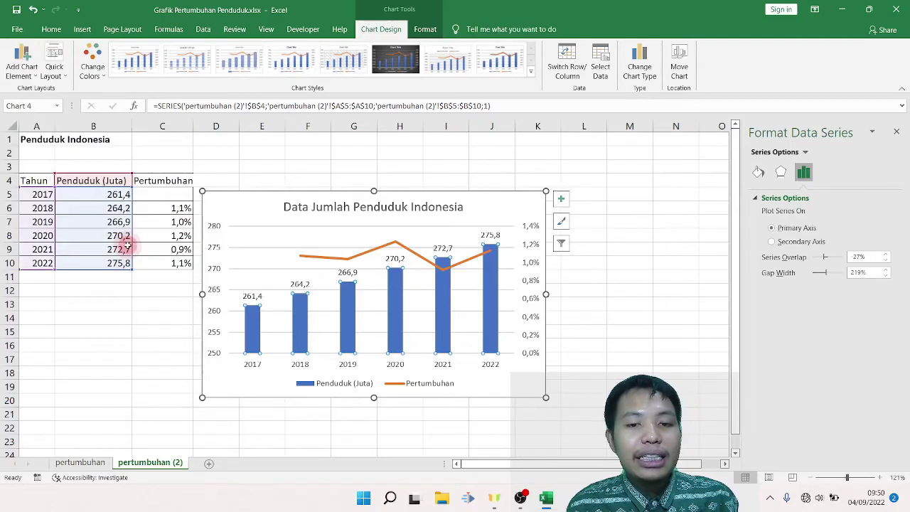
{"action": "left_click", "coordinate": [155, 363]}
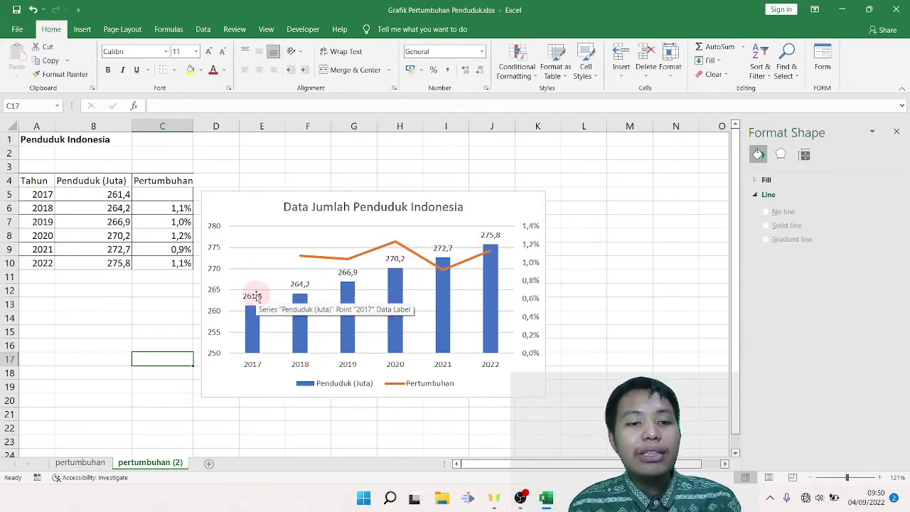
Style the population data labels with a blue filled Shape Style and white text.
{"action": "left_click", "coordinate": [255, 297]}
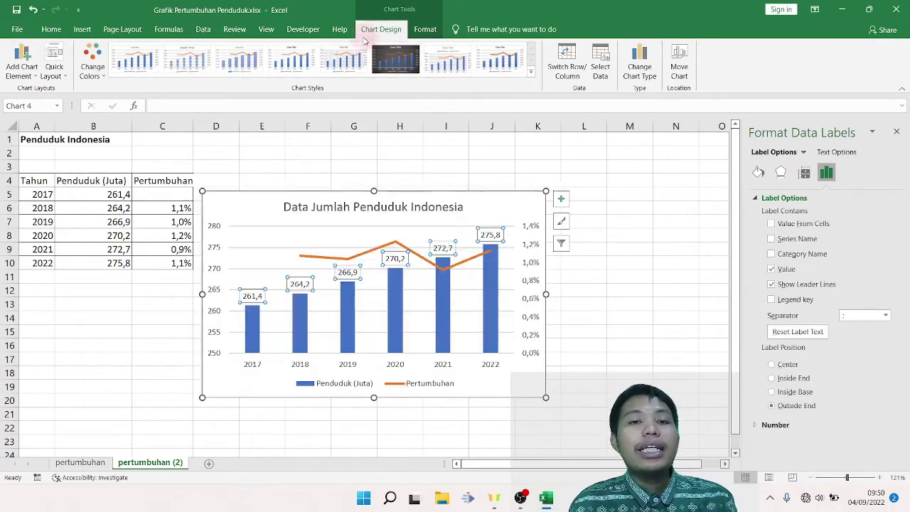
{"action": "left_click", "coordinate": [425, 31]}
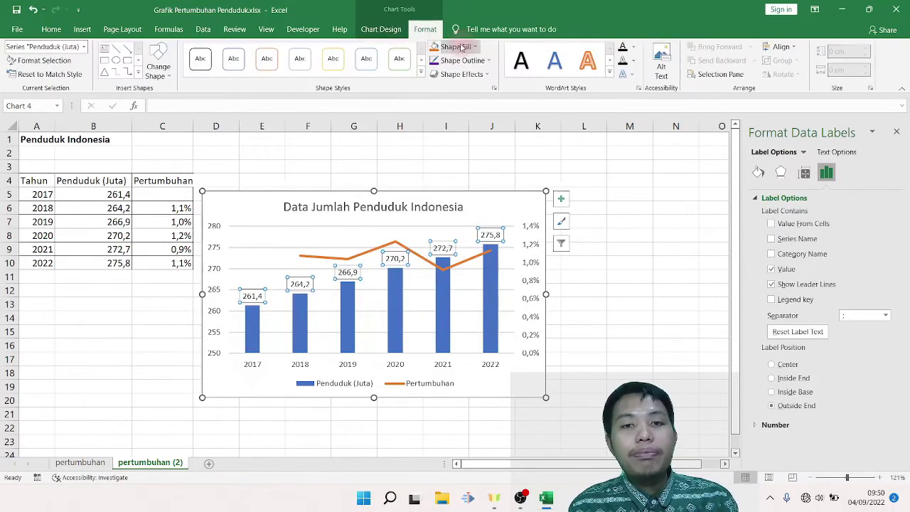
{"action": "left_click", "coordinate": [421, 74]}
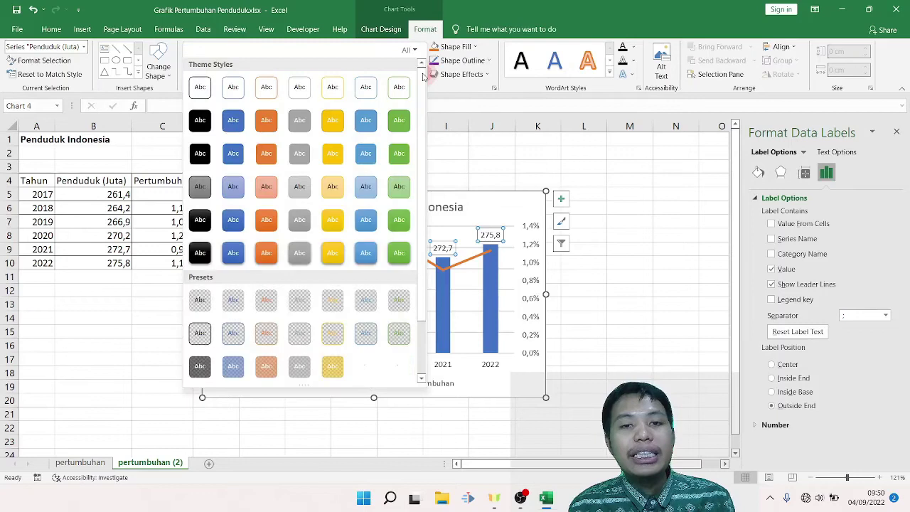
{"action": "left_click", "coordinate": [231, 253]}
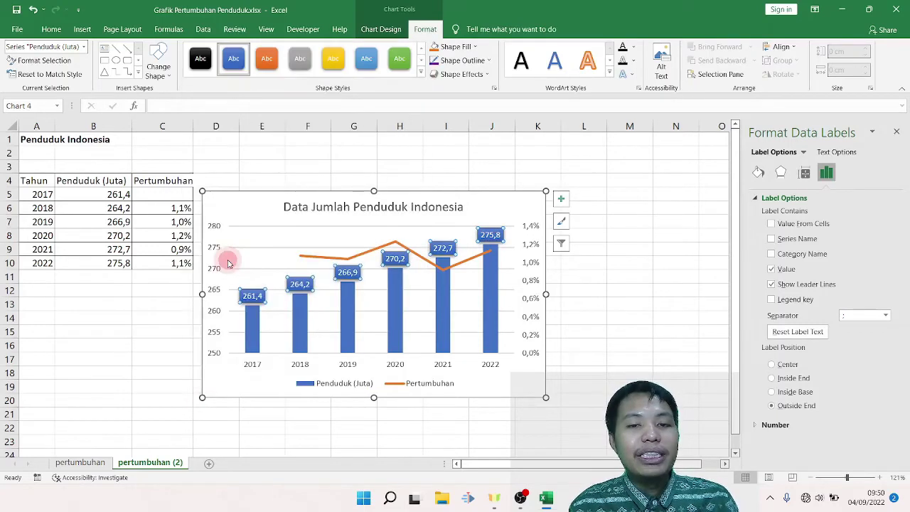
{"action": "left_click", "coordinate": [125, 367]}
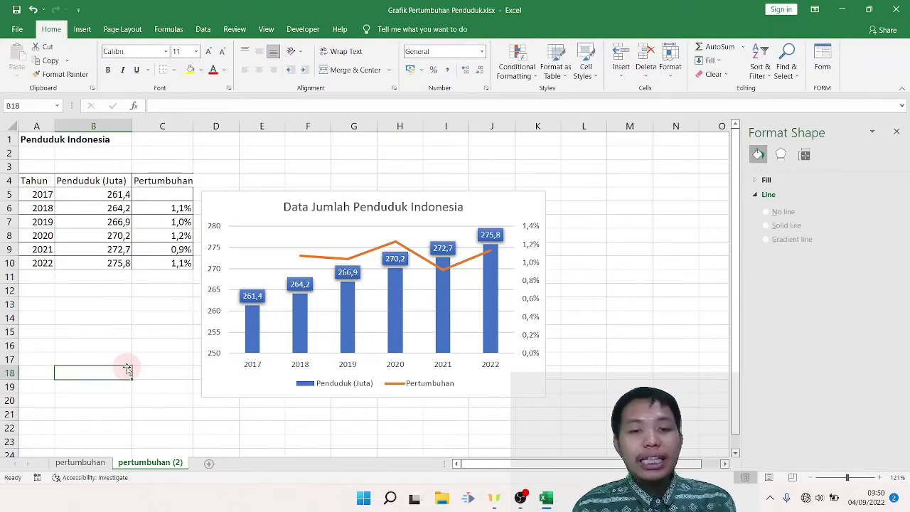
Add Center data labels to the Pertumbuhan growth line's points.
{"action": "left_click", "coordinate": [396, 248]}
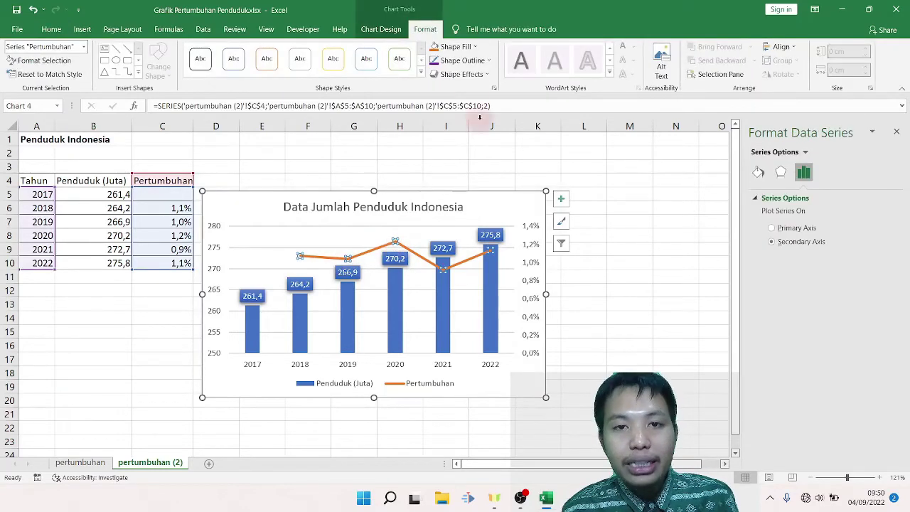
{"action": "left_click", "coordinate": [389, 28]}
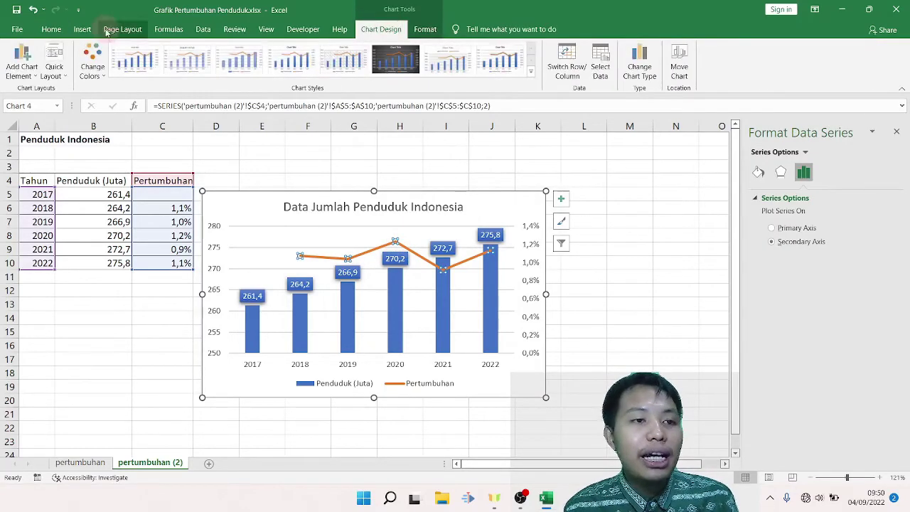
{"action": "left_click", "coordinate": [22, 71]}
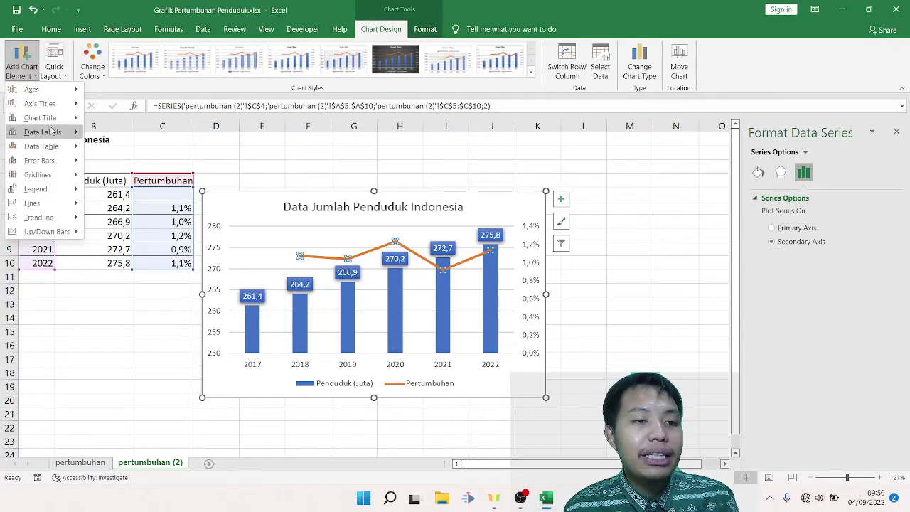
{"action": "mouse_move", "coordinate": [42, 133]}
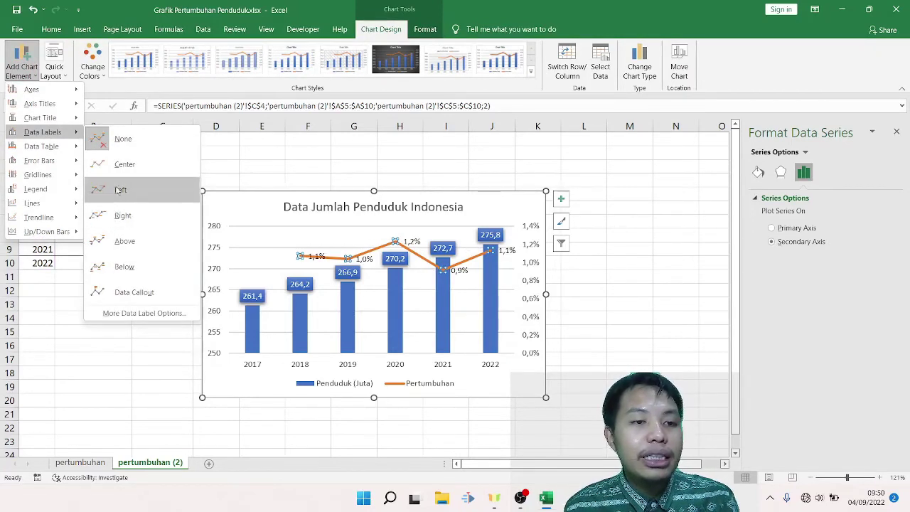
{"action": "left_click", "coordinate": [121, 173]}
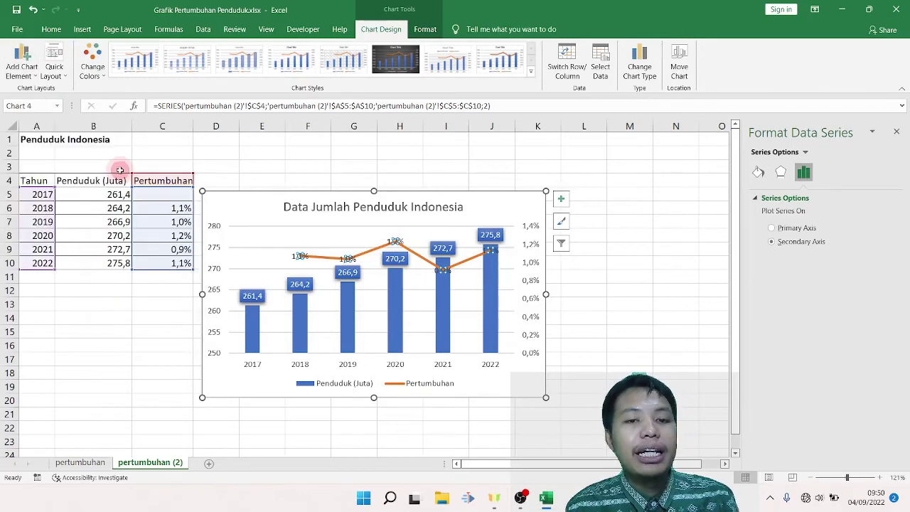
{"action": "left_click", "coordinate": [149, 351]}
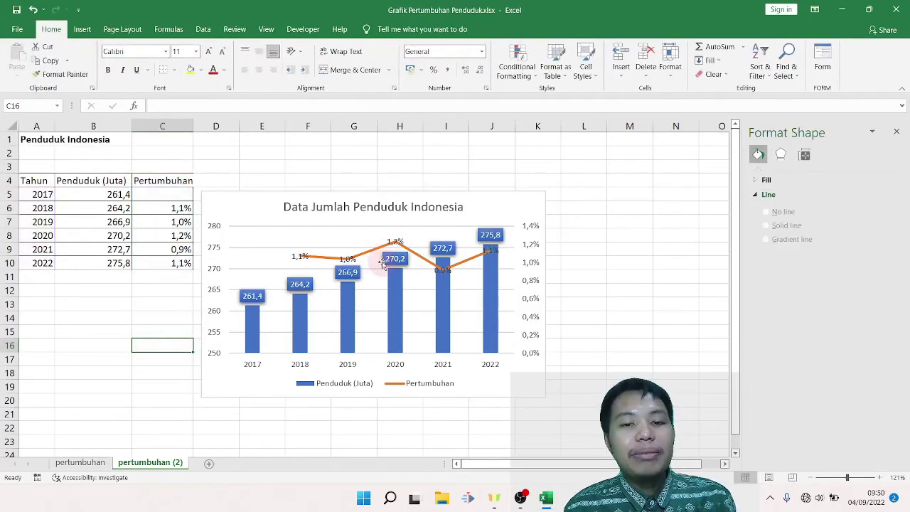
Style the growth percentage labels with a white, thin-outlined Shape Style.
{"action": "left_click", "coordinate": [448, 274]}
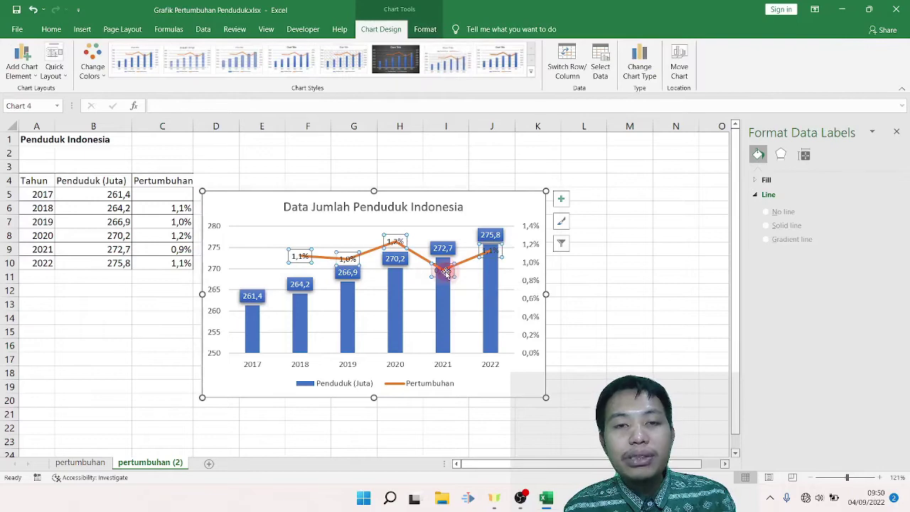
{"action": "left_click", "coordinate": [430, 30]}
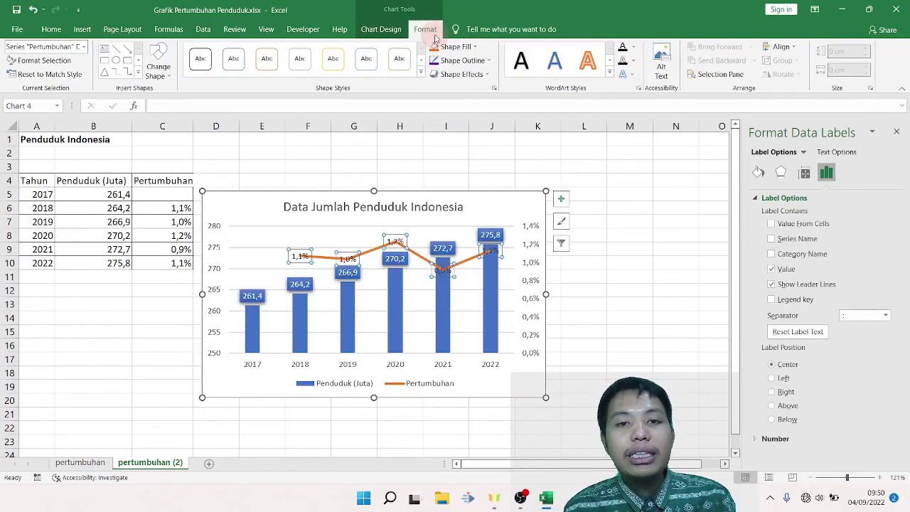
{"action": "left_click", "coordinate": [399, 58]}
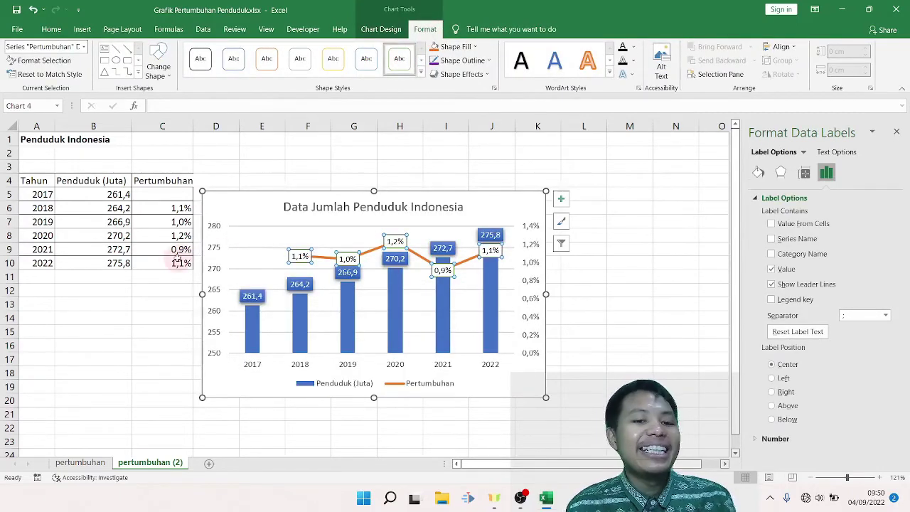
{"action": "left_click", "coordinate": [135, 329]}
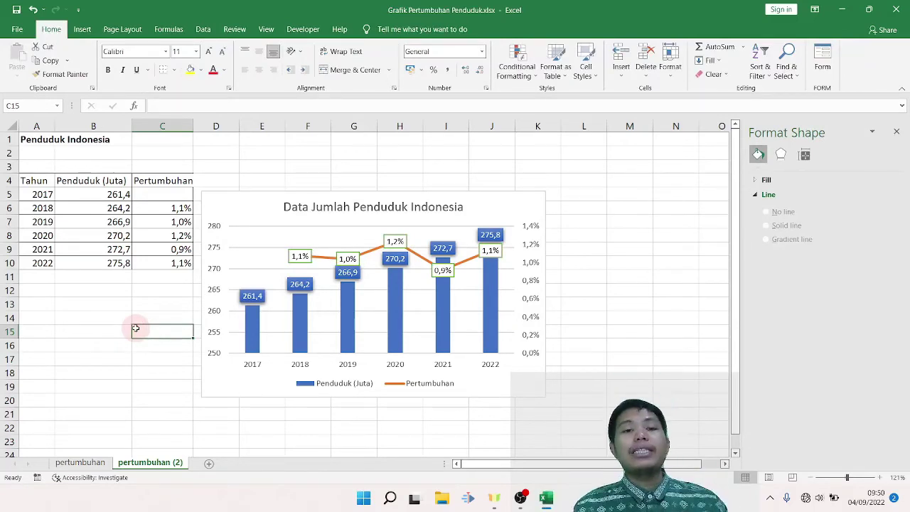
Drag the chart up so it sits level with the top of the population table.
{"action": "left_click", "coordinate": [510, 393]}
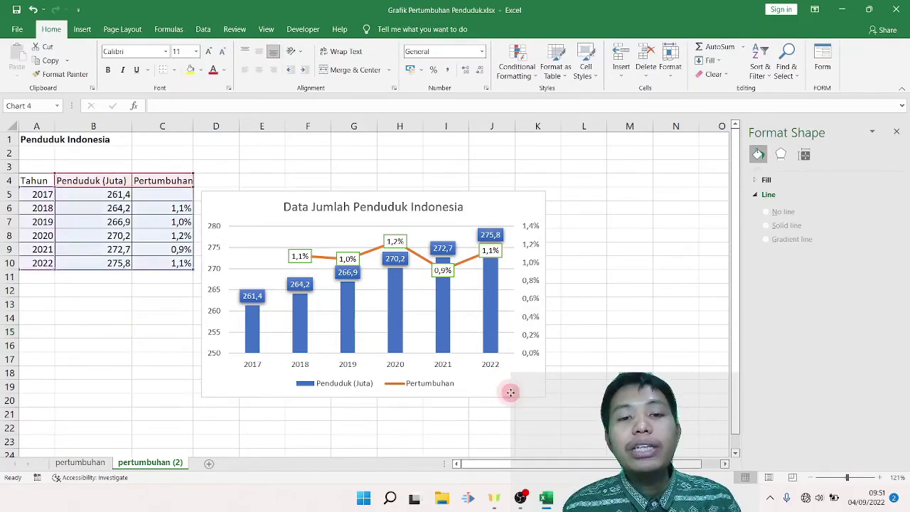
{"action": "left_click_drag", "start_coordinate": [510, 392], "coordinate": [510, 360]}
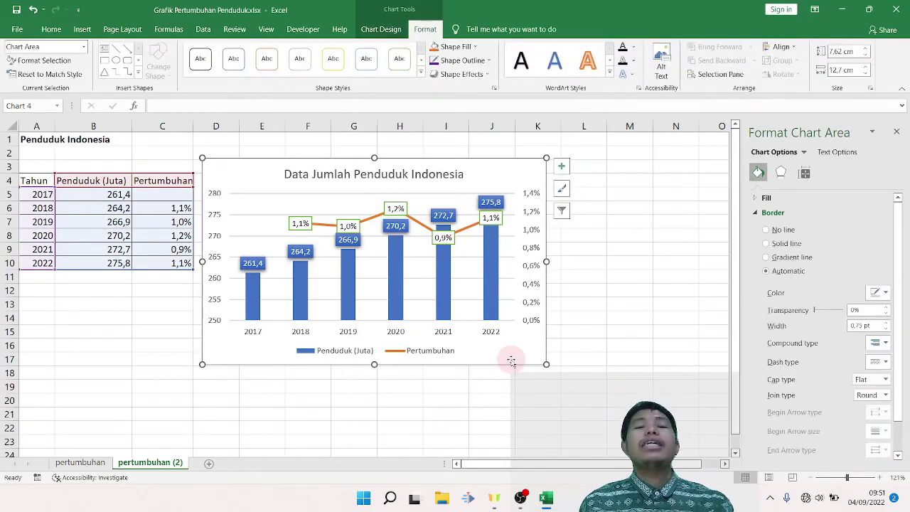